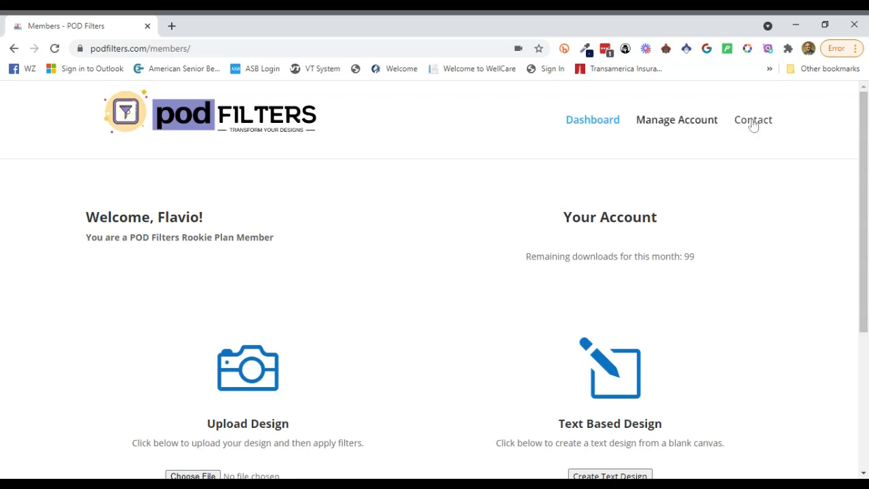
Upload the mountain and tent design for filtering and decline restoring its previous editing session.
scroll(357, 294, down, 1)
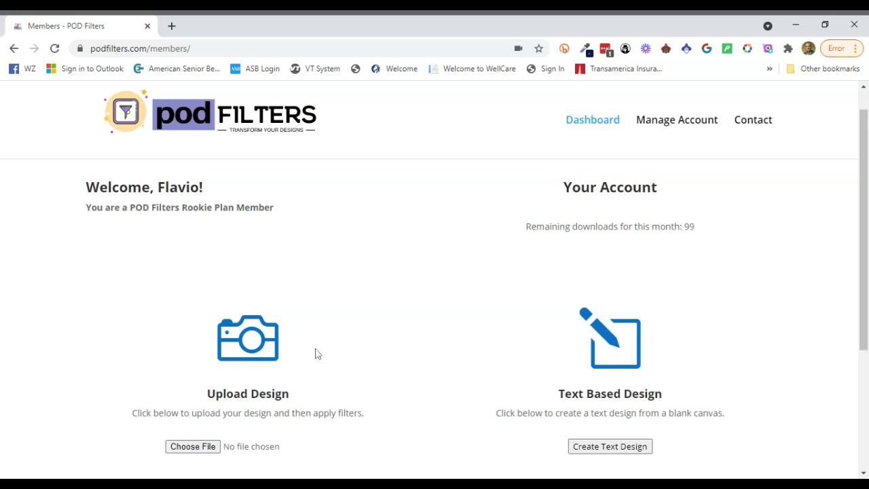
scroll(317, 353, down, 3)
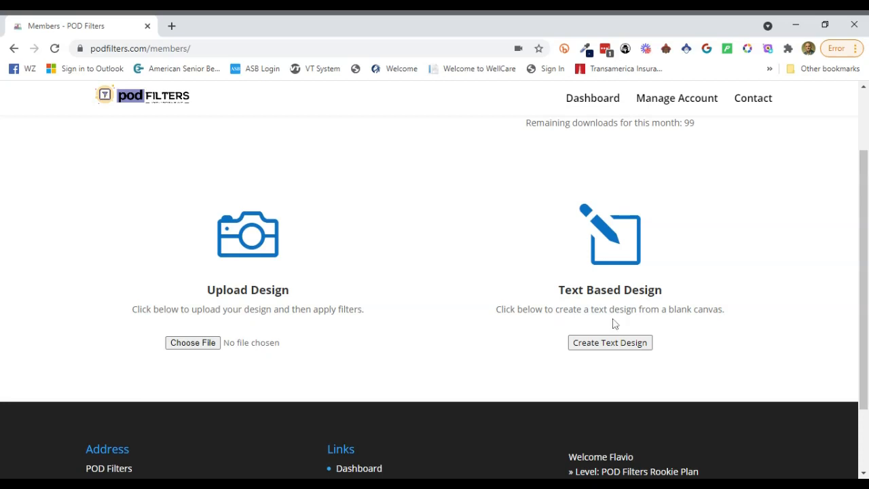
click(193, 345)
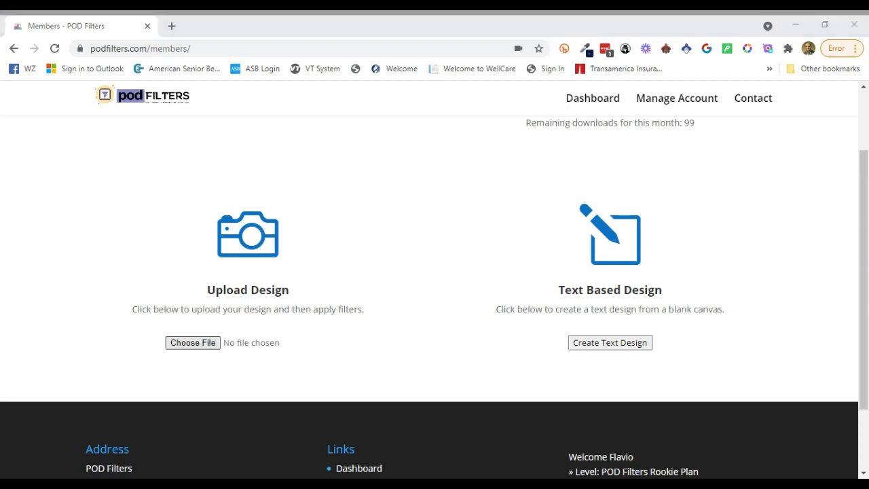
key(Return)
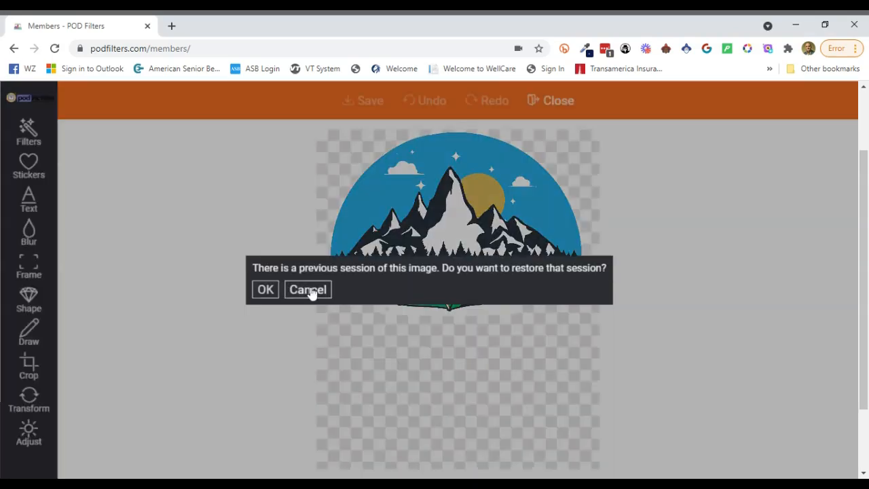
click(310, 291)
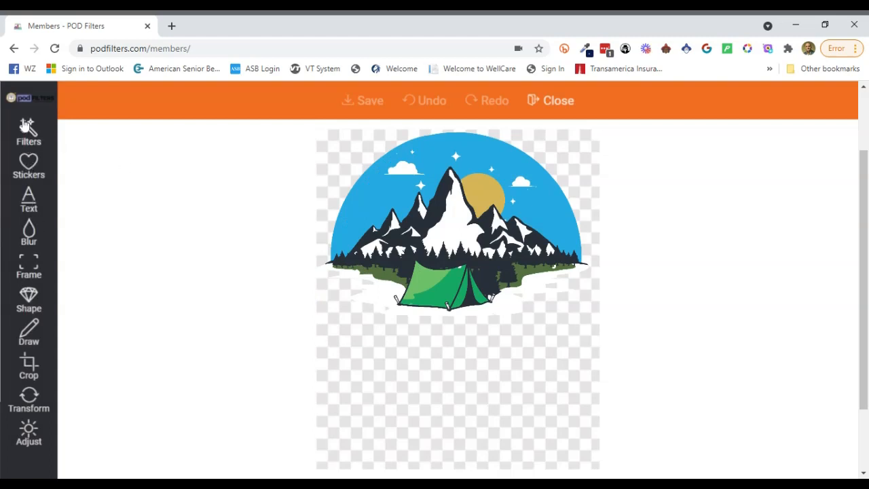
Try the Natural, Larc, Autumn and Nightfall filters on the design, and reset the filter to None.
click(29, 131)
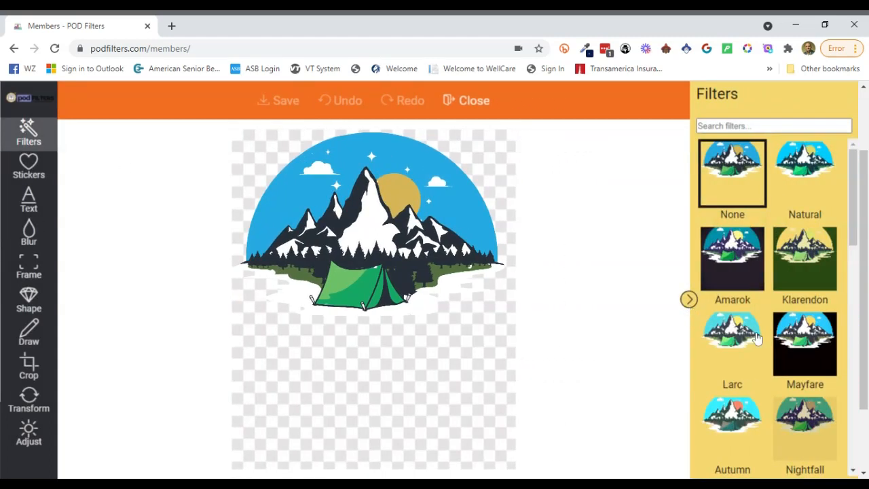
scroll(755, 337, down, 2)
scroll(753, 309, up, 2)
click(814, 174)
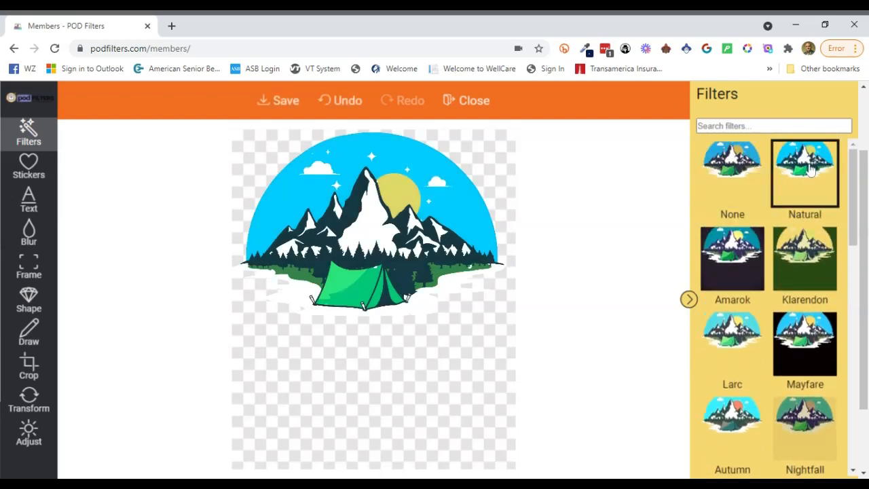
click(733, 345)
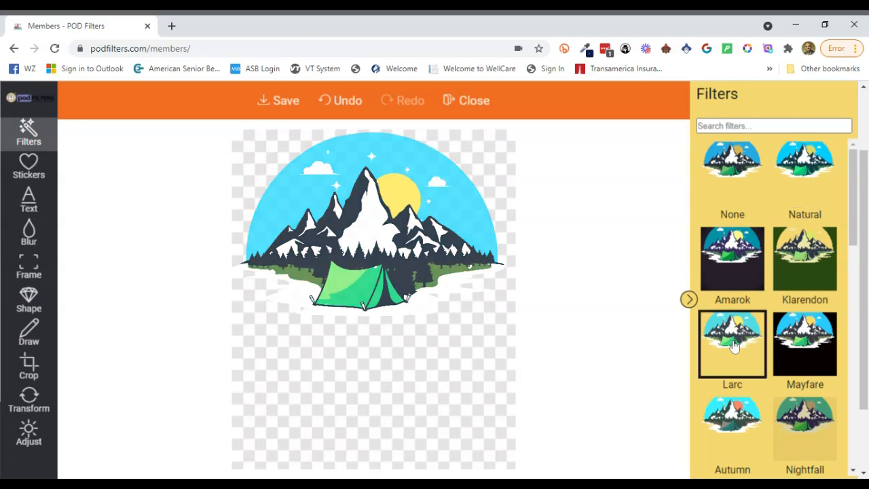
scroll(759, 440, down, 1)
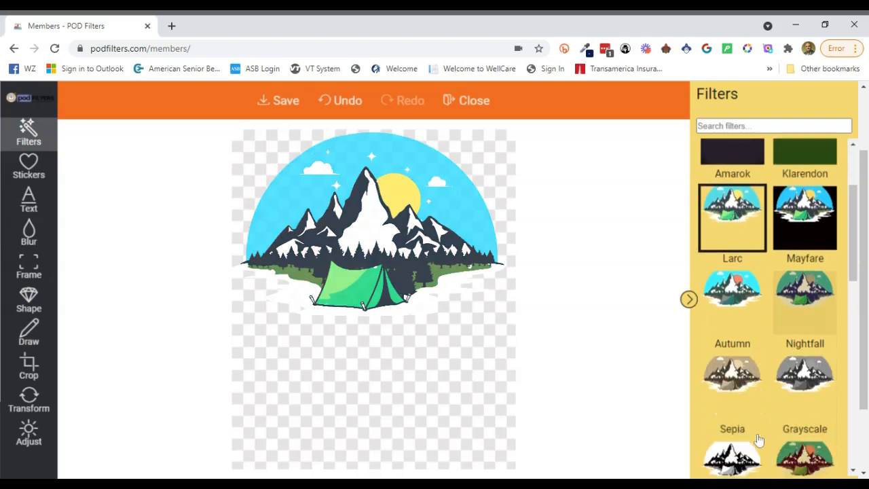
click(737, 281)
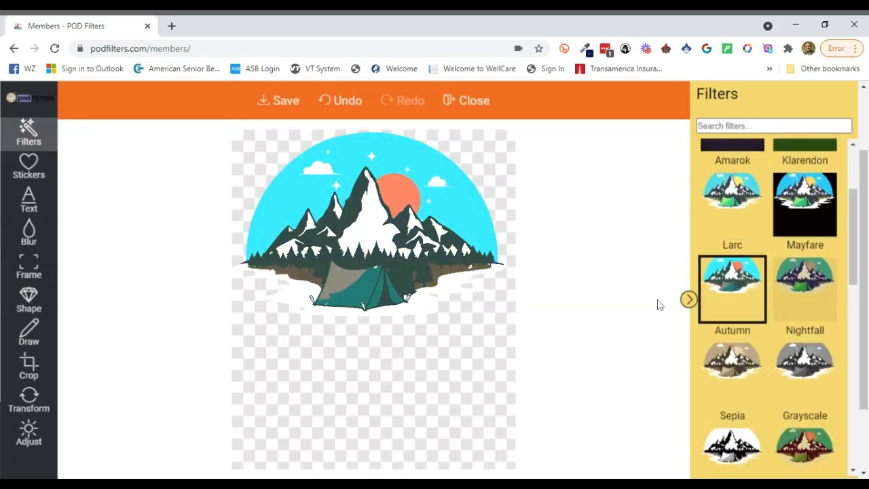
click(808, 282)
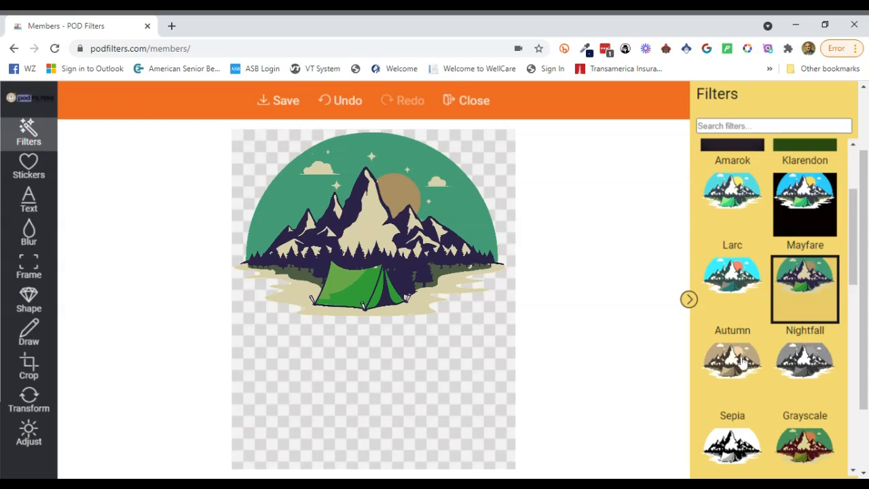
scroll(742, 363, down, 1)
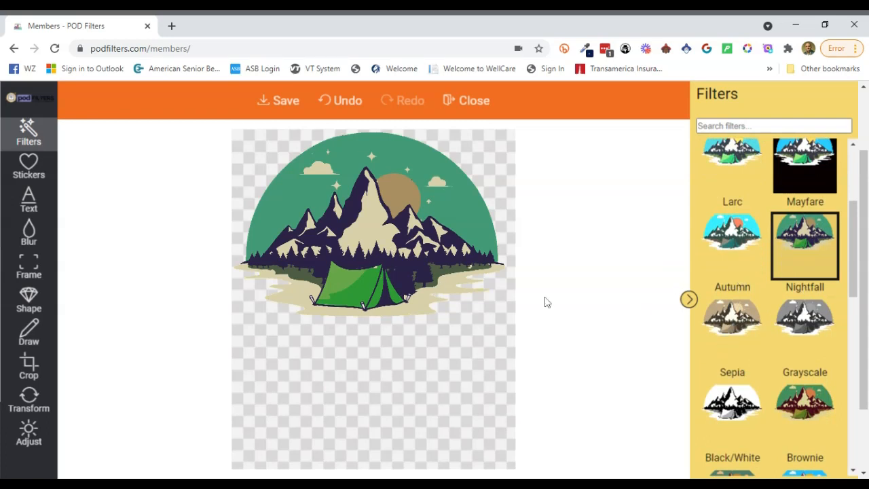
scroll(799, 309, up, 3)
click(742, 168)
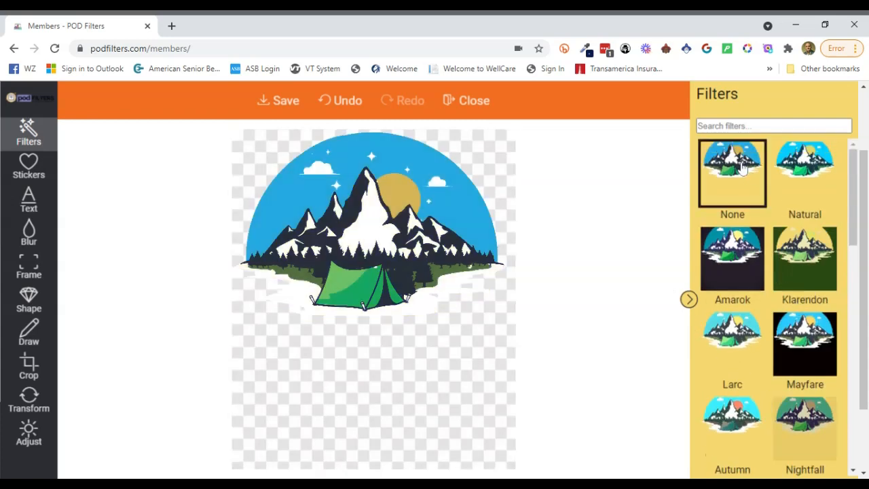
Try the Nightfall, Sepia, Grayscale, Black/White, Brownie and Vintage filters one after another on the design.
scroll(748, 251, down, 3)
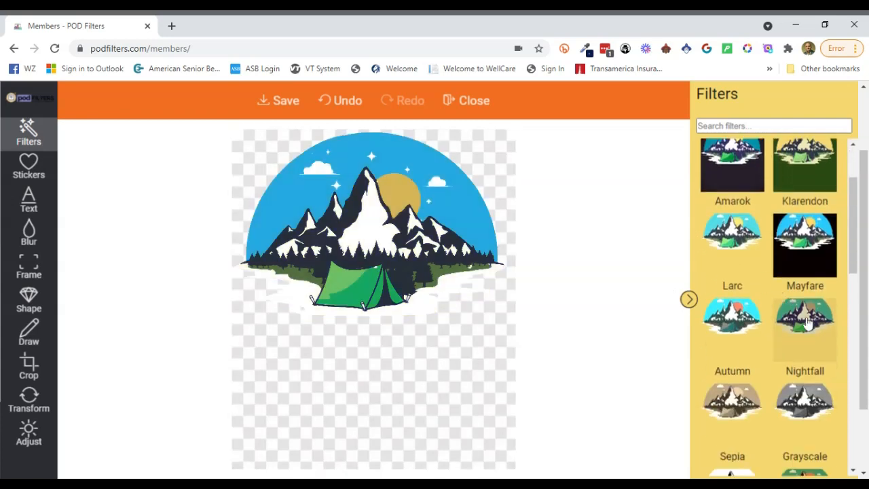
click(808, 323)
scroll(781, 333, down, 3)
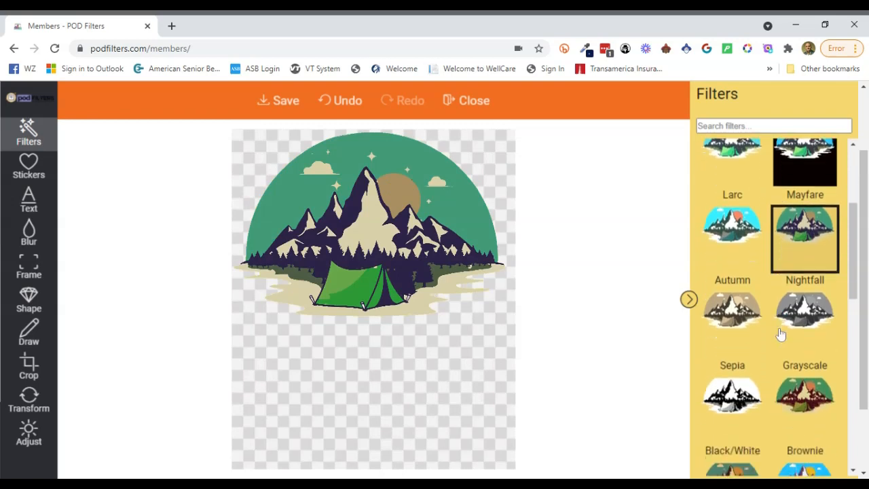
click(732, 284)
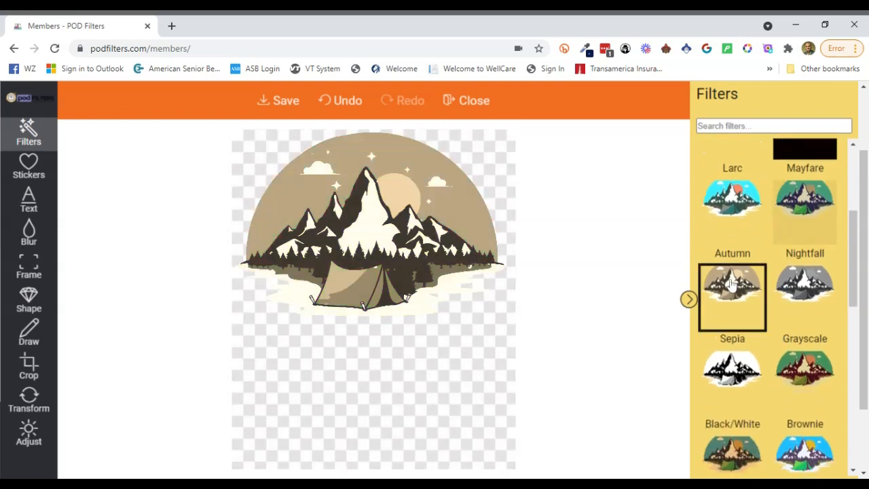
click(812, 299)
scroll(813, 299, down, 3)
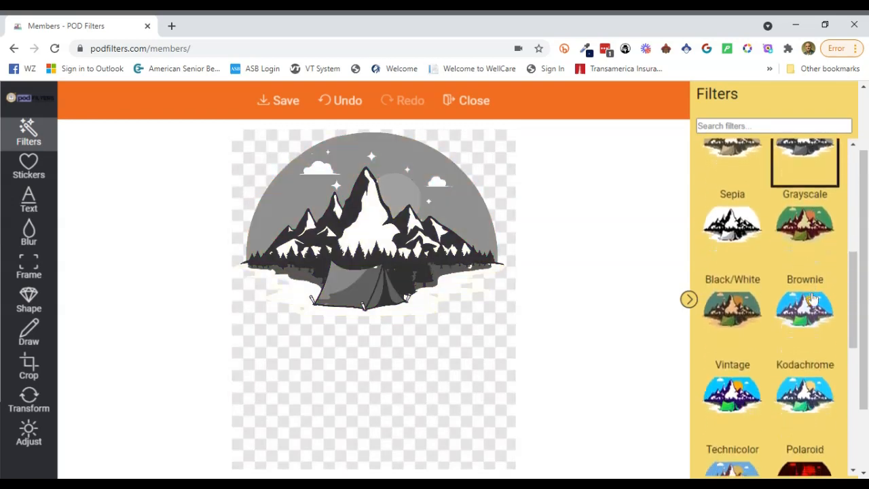
click(733, 206)
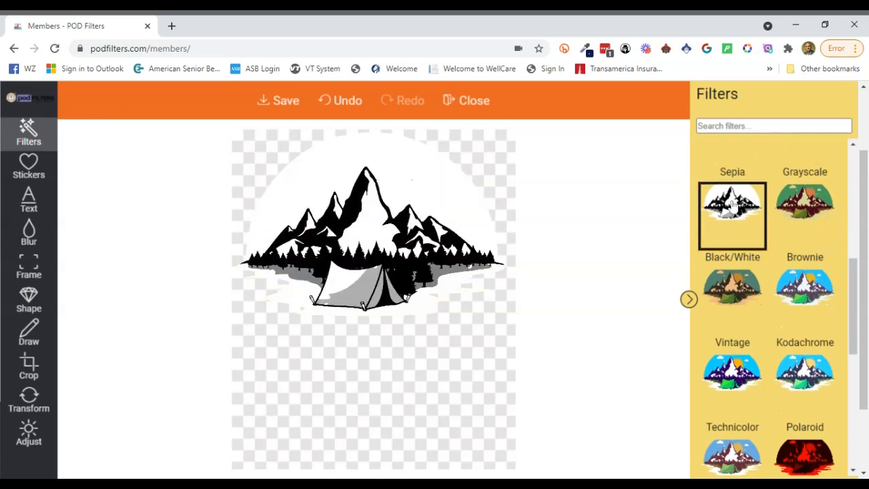
scroll(738, 228, down, 1)
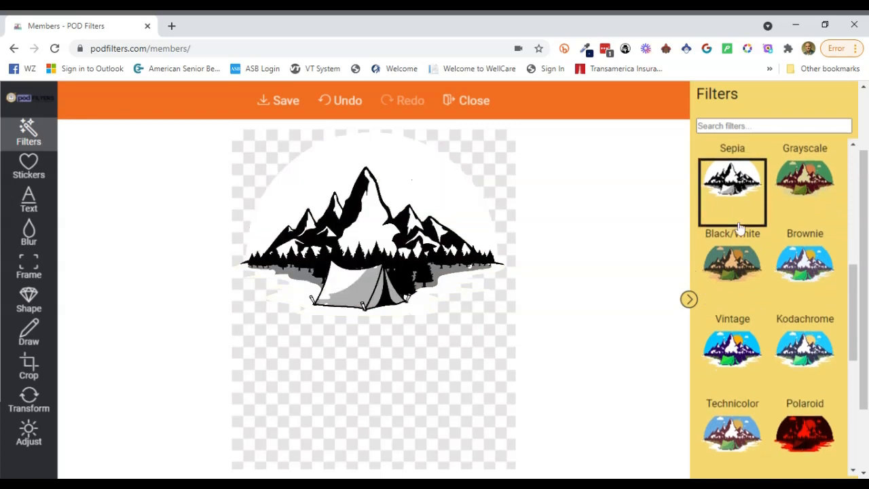
click(789, 197)
scroll(781, 197, down, 2)
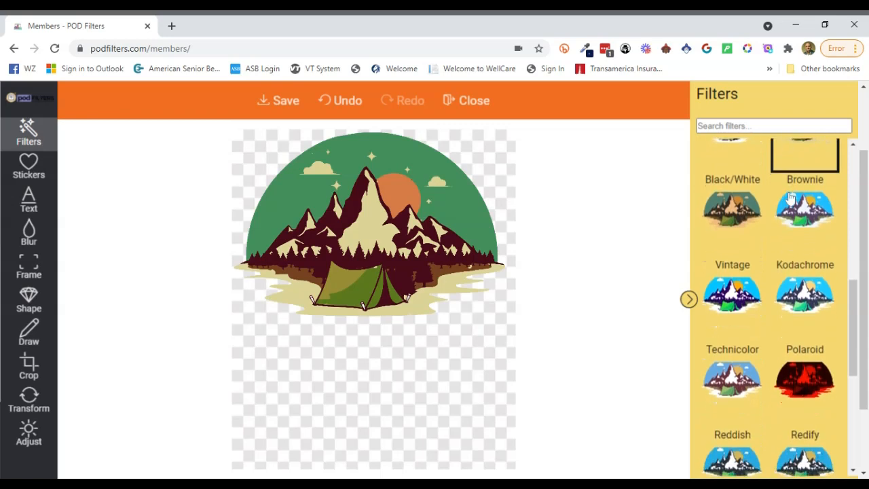
click(725, 192)
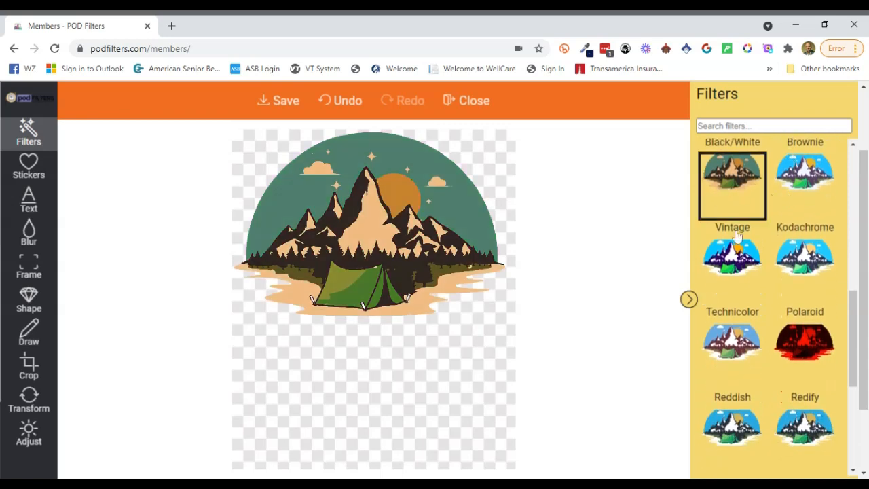
Compare the Blur, Emboss and Light filters on the design, and reset the filter to None.
scroll(740, 278, down, 3)
scroll(752, 292, down, 3)
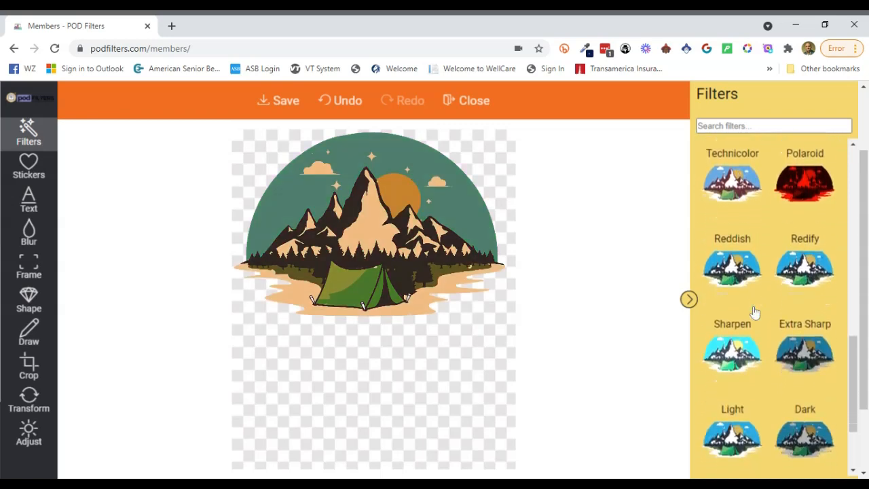
scroll(754, 311, down, 2)
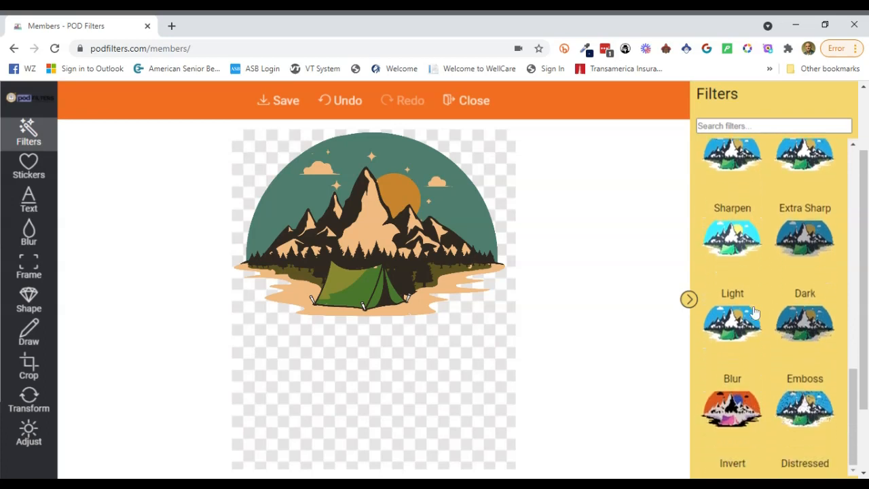
scroll(754, 311, down, 2)
click(732, 332)
click(806, 323)
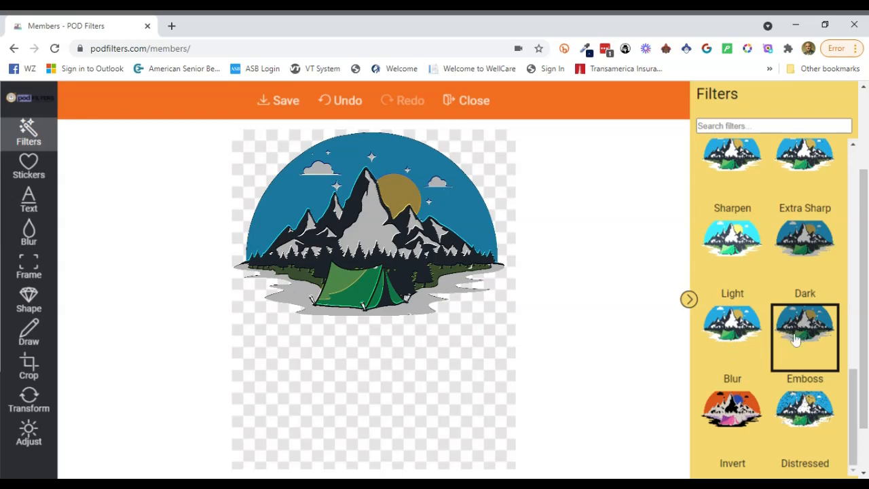
click(733, 331)
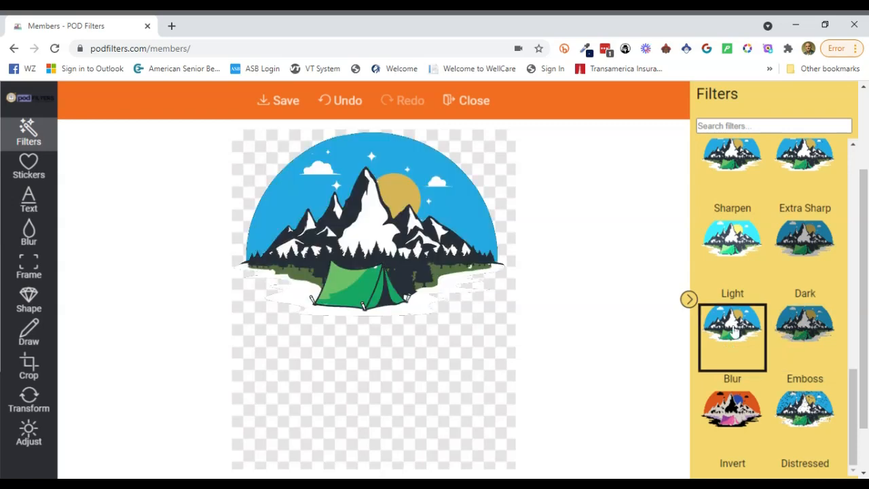
click(733, 236)
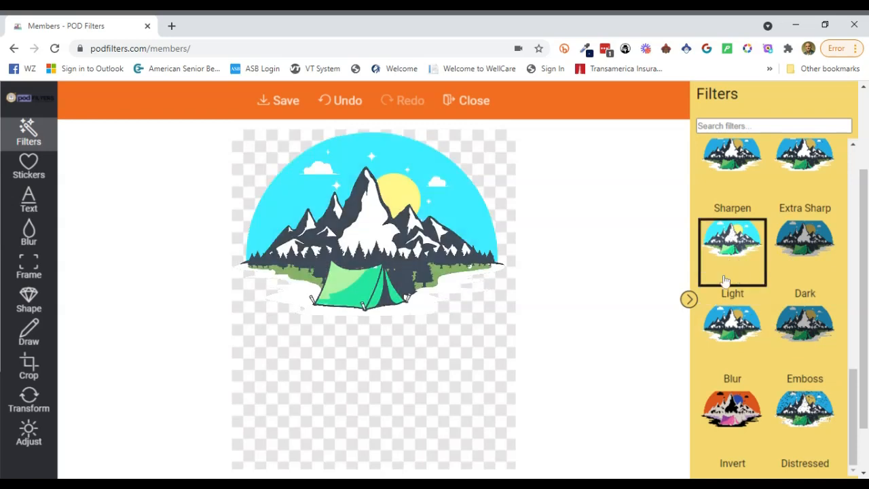
click(733, 333)
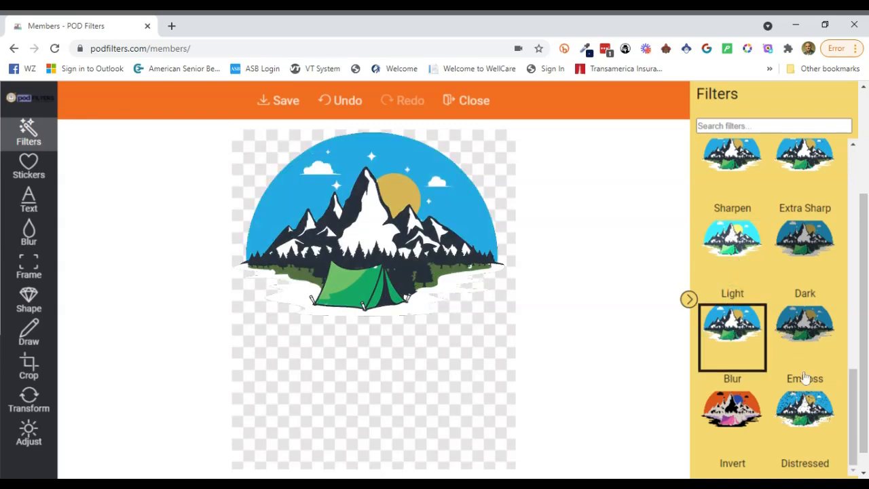
click(808, 342)
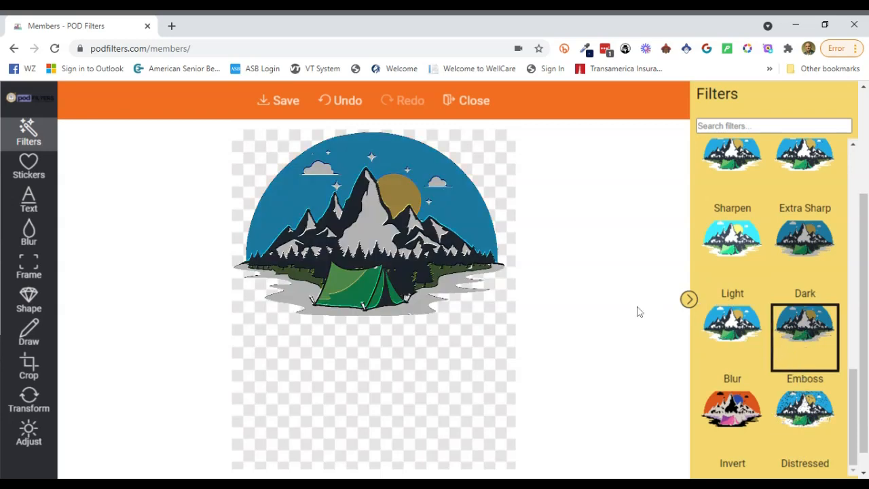
scroll(750, 312, up, 10)
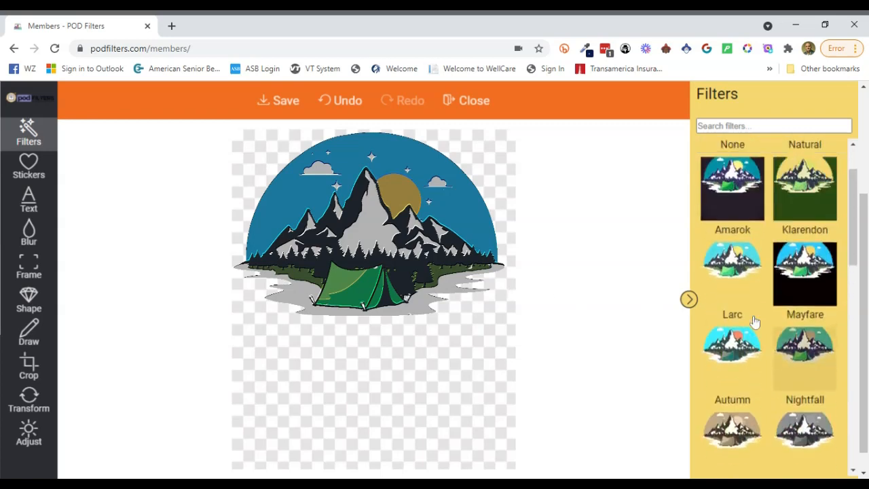
click(735, 163)
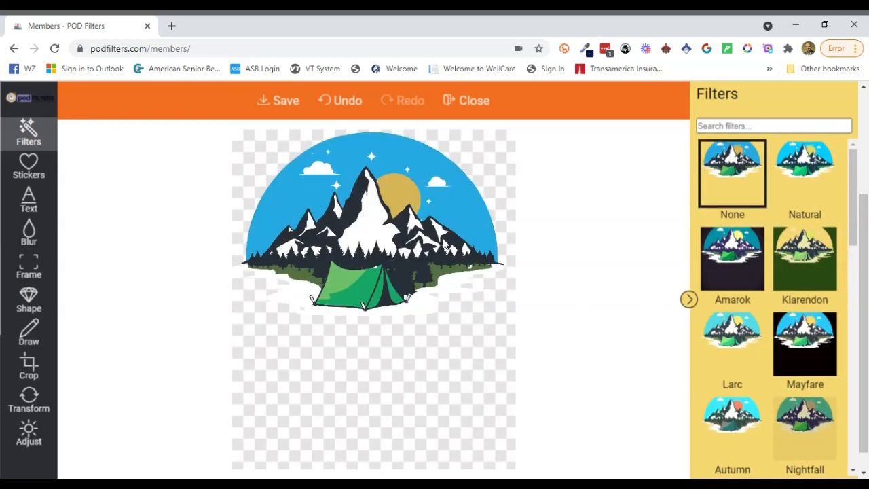
Try a Blur adjustment of 35 on the design and reset it to 0.
click(30, 433)
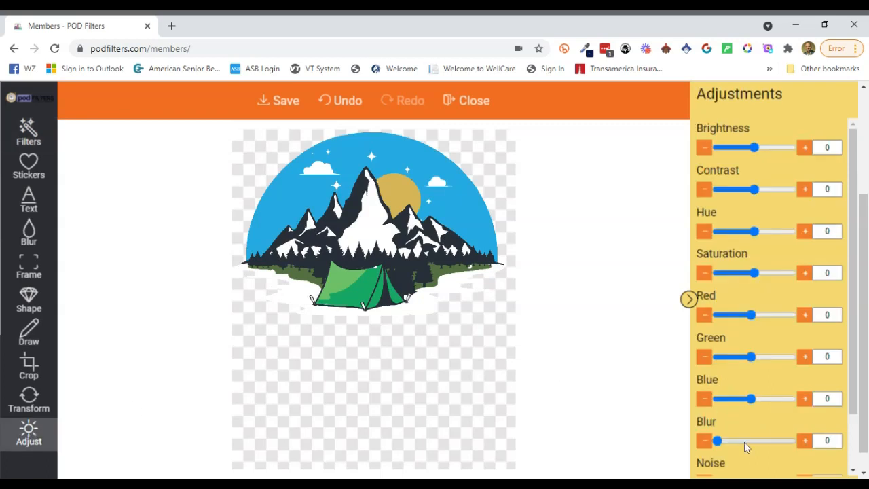
drag(734, 444, 744, 441)
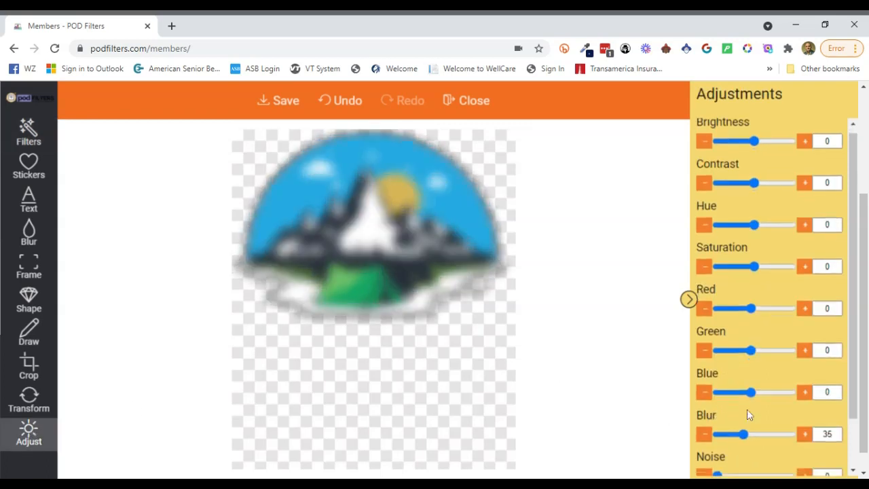
scroll(786, 292, down, 2)
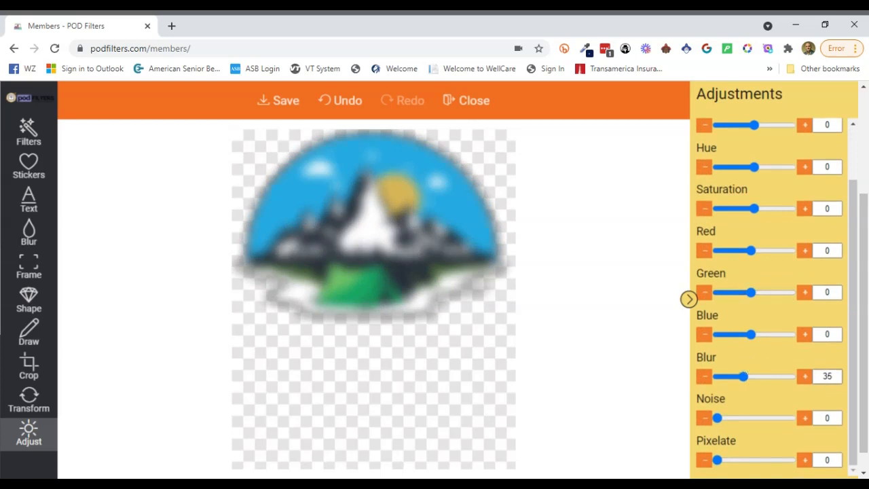
double_click(826, 376)
text(0)
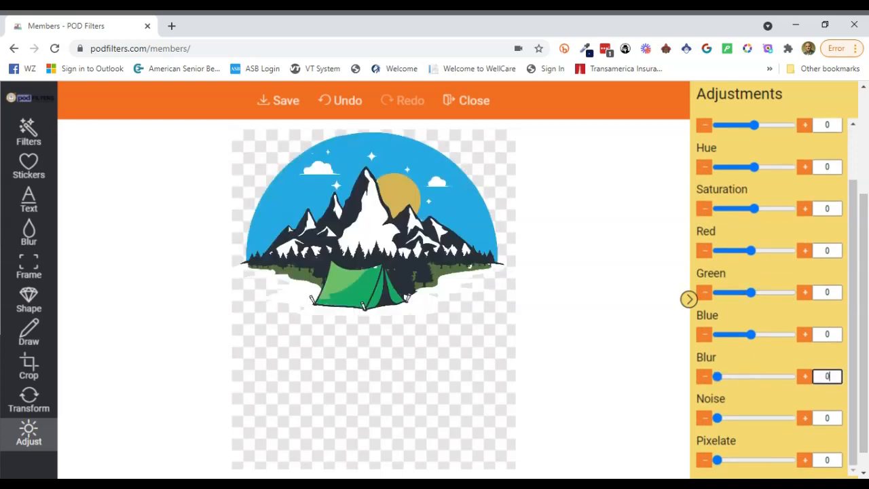
Try out the Pixelate adjustment on the design.
click(717, 461)
mouse_move(717, 461)
mouse_down()
mouse_move(749, 466)
mouse_move(704, 468)
mouse_up()
scroll(758, 386, up, 2)
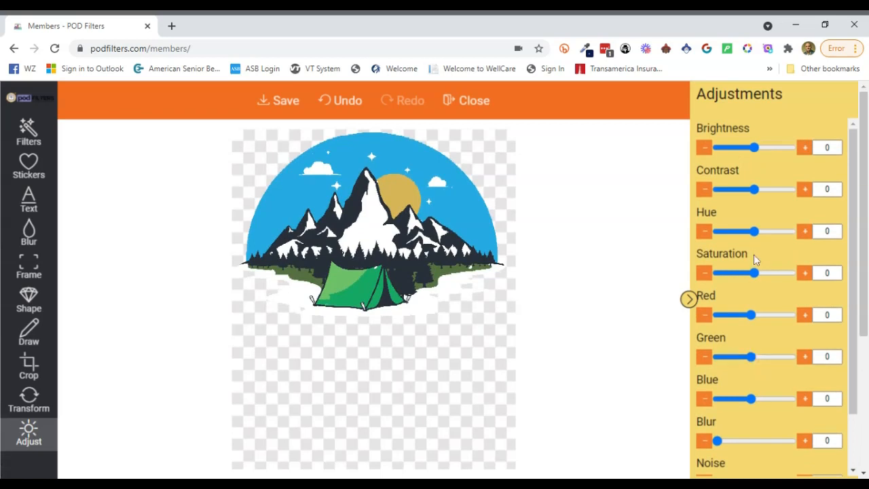
Try a small Hue adjustment on the design and reset it to 0.
mouse_move(754, 232)
mouse_down()
mouse_move(778, 233)
mouse_move(742, 234)
mouse_move(767, 233)
mouse_move(758, 235)
mouse_up()
double_click(827, 232)
text(0)
Try lower and higher Green adjustments on the design and reset Green to 0.
scroll(780, 303, down, 1)
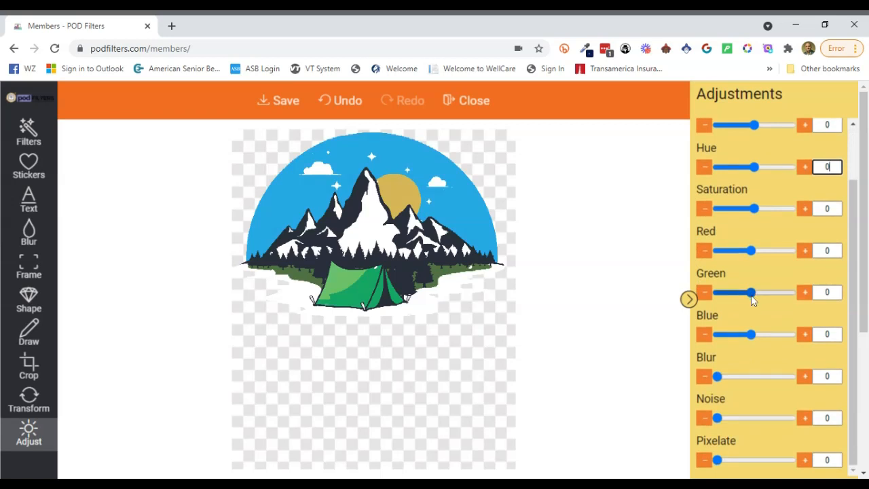
click(752, 299)
mouse_move(755, 294)
mouse_down()
mouse_move(780, 295)
mouse_move(740, 296)
mouse_up()
drag(724, 295, 757, 293)
click(827, 292)
double_click(827, 292)
text(0)
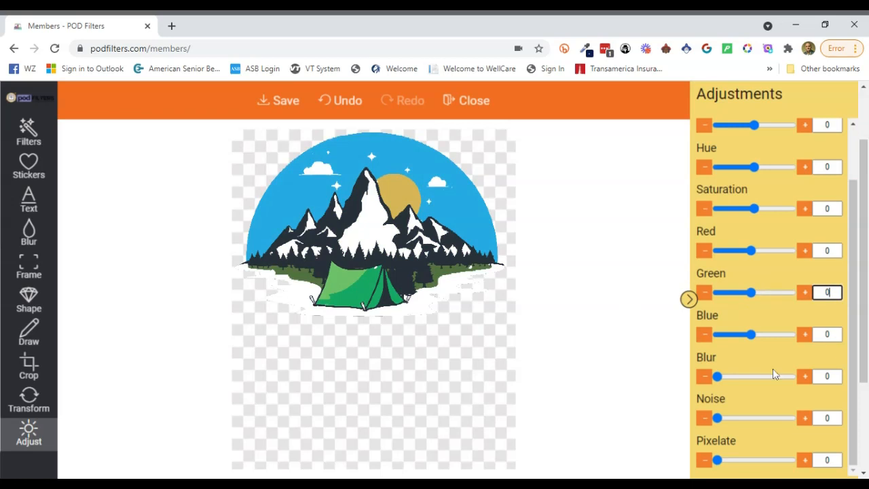
drag(718, 460, 659, 457)
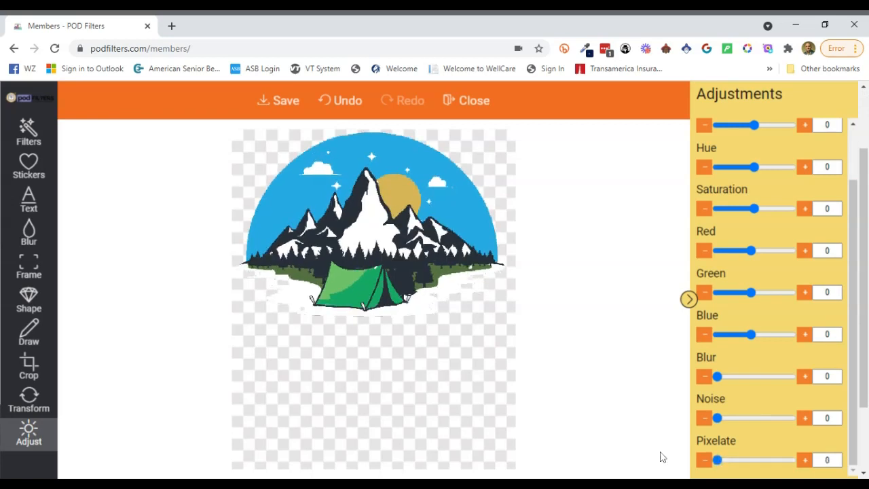
Apply the Nightfall filter to the mountain and tent design.
click(34, 128)
scroll(746, 383, down, 1)
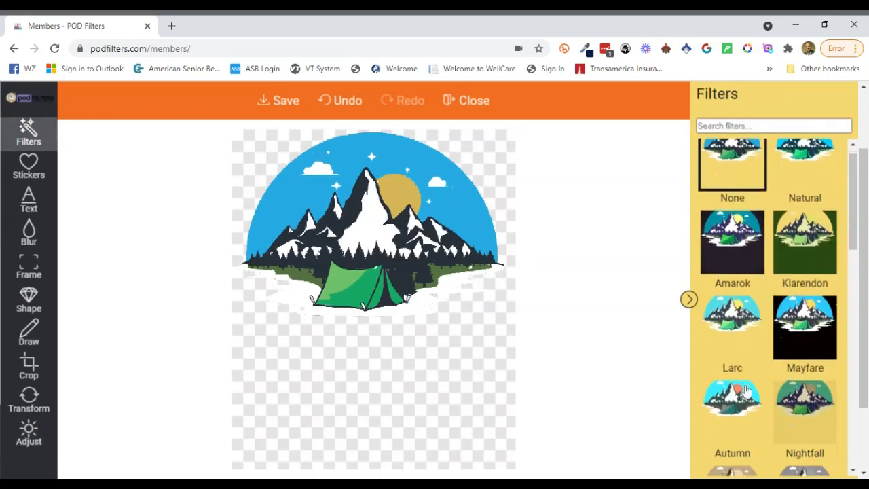
click(805, 342)
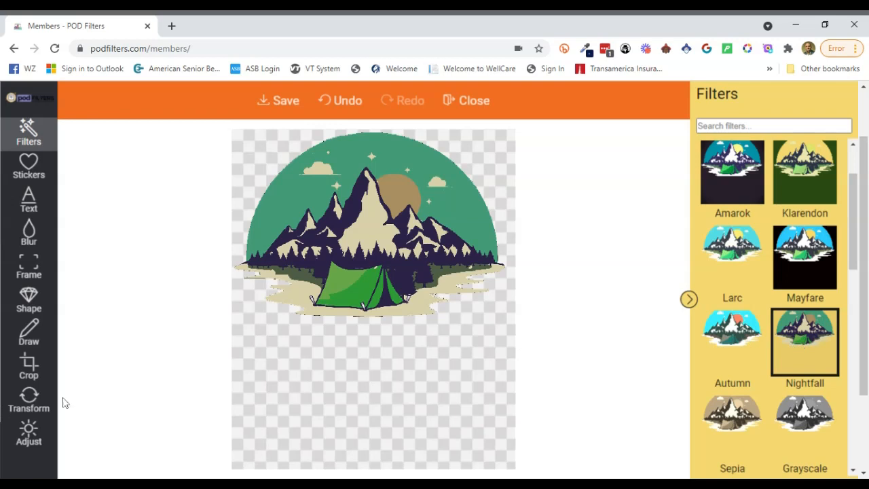
Look through the image adjustments available for the filtered design, from Brightness to Pixelate.
click(19, 441)
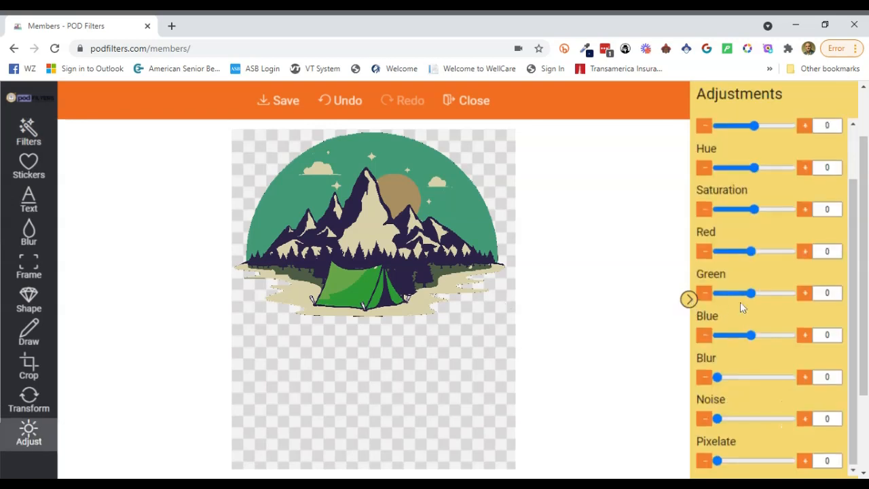
scroll(740, 302, up, 1)
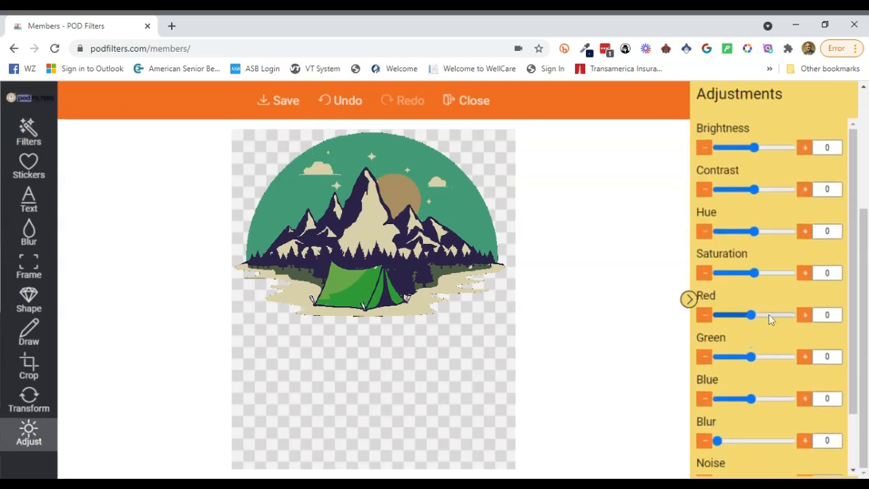
scroll(769, 314, down, 1)
scroll(769, 314, up, 1)
scroll(768, 315, down, 1)
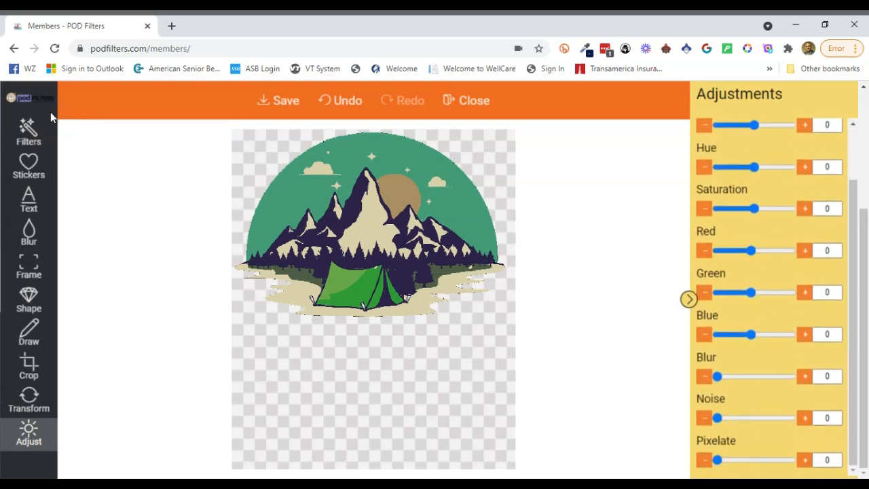
Compare the Autumn, Nightfall, Sepia and Grayscale filters on the design, and settle on Black/White.
click(29, 129)
click(730, 356)
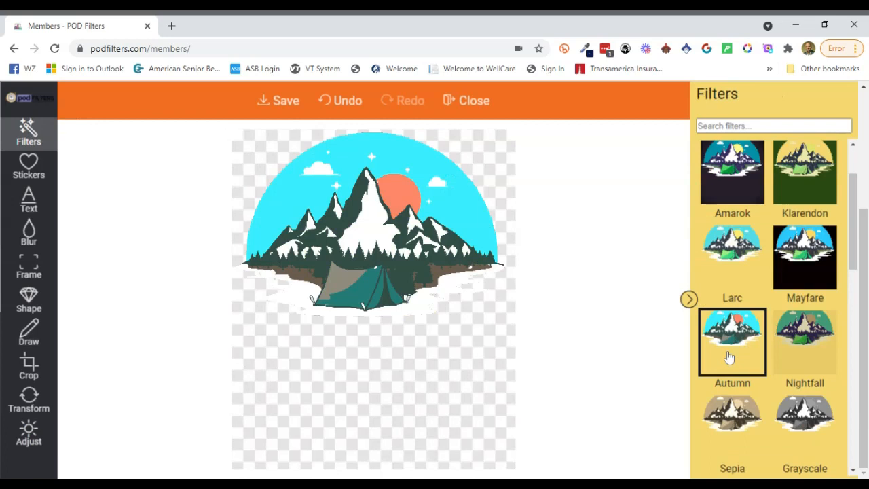
click(809, 354)
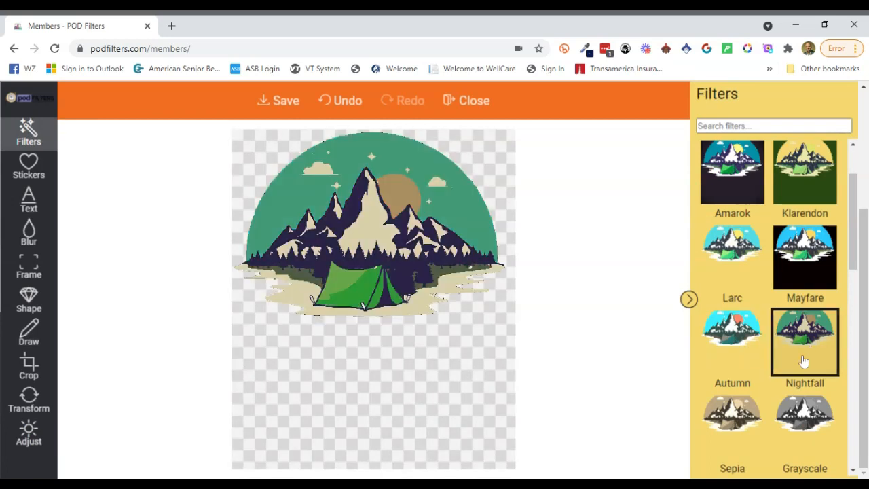
click(728, 424)
scroll(728, 421, down, 2)
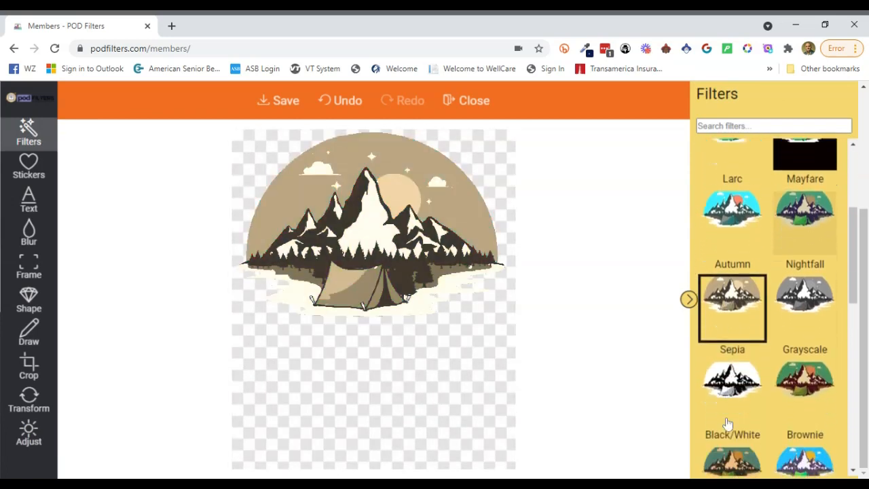
click(813, 299)
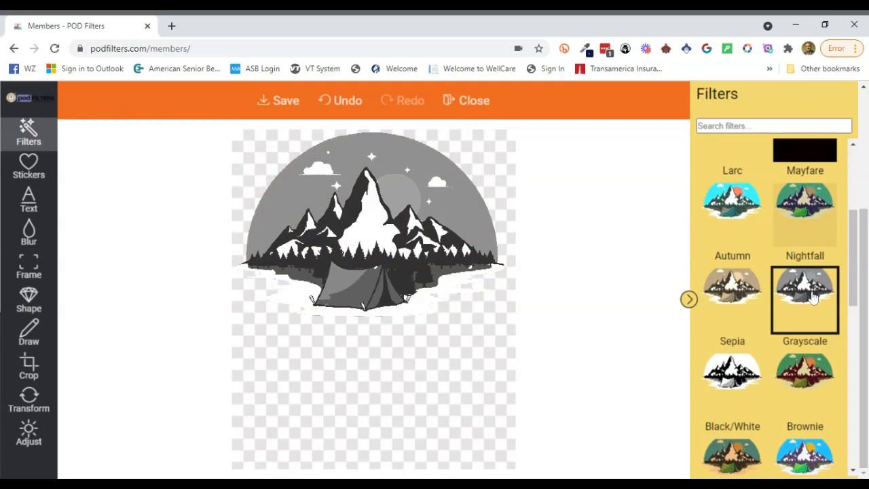
click(732, 372)
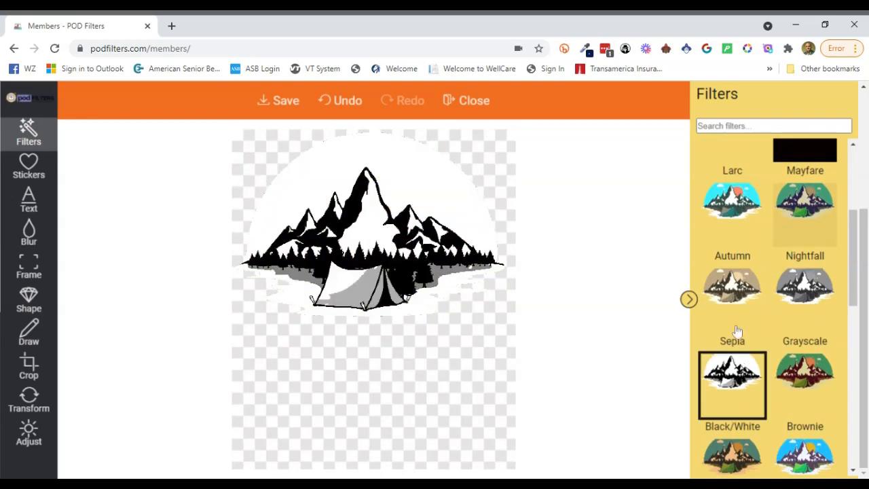
scroll(753, 326, down, 1)
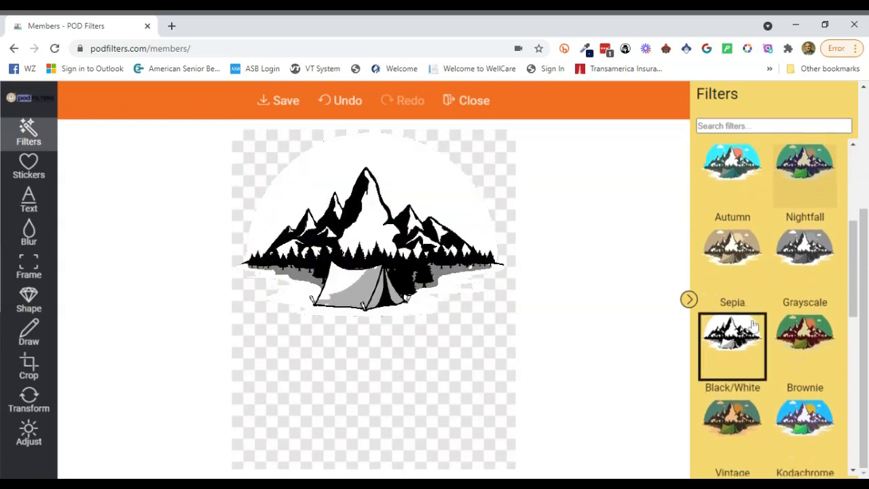
Save the filtered design and open the downloaded PNG file.
click(281, 101)
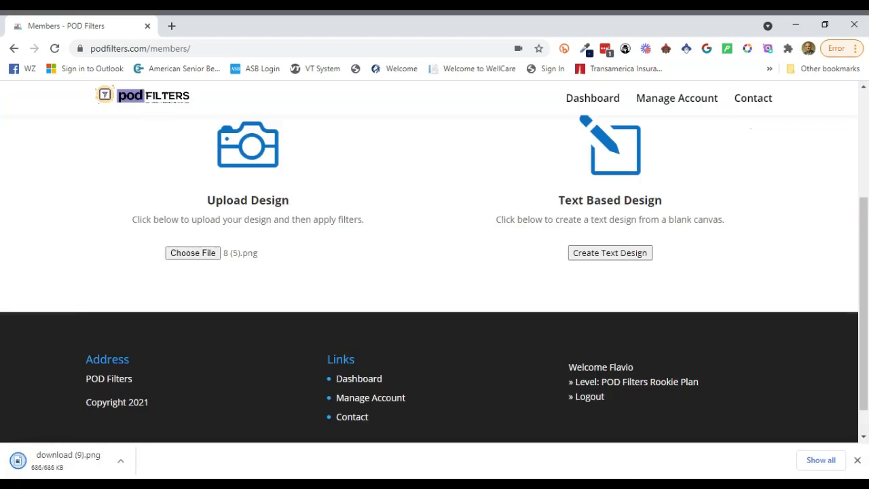
click(76, 461)
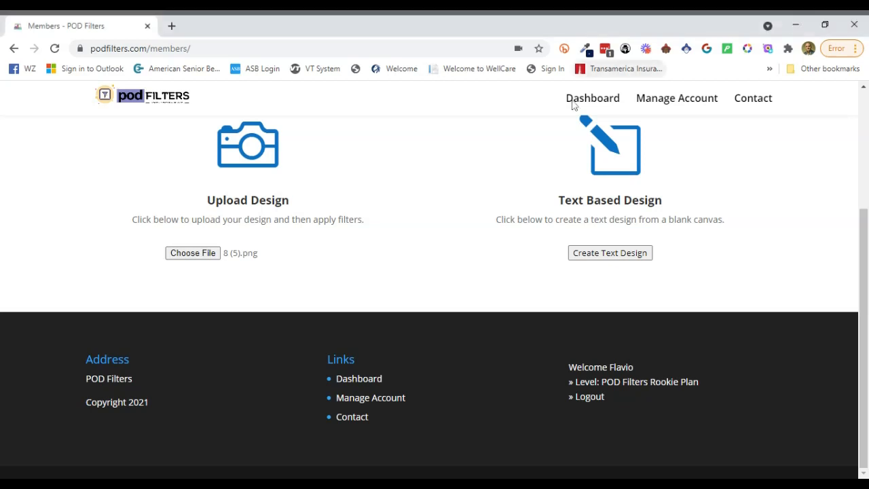
Start a text design on a blank canvas and enter "Mom" as its text.
scroll(269, 270, up, 2)
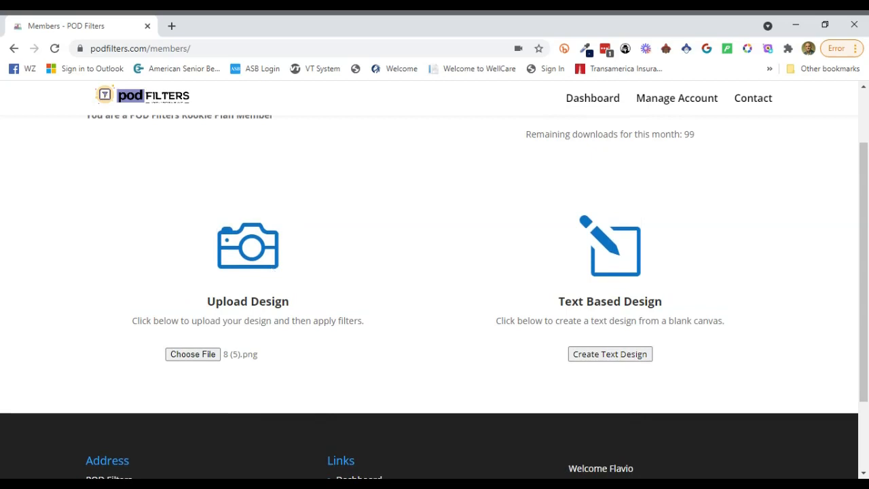
click(610, 355)
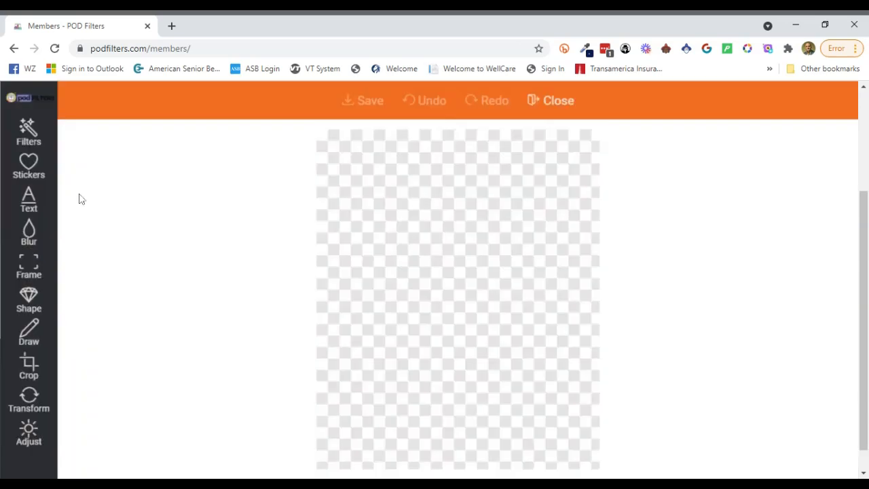
click(28, 198)
click(726, 129)
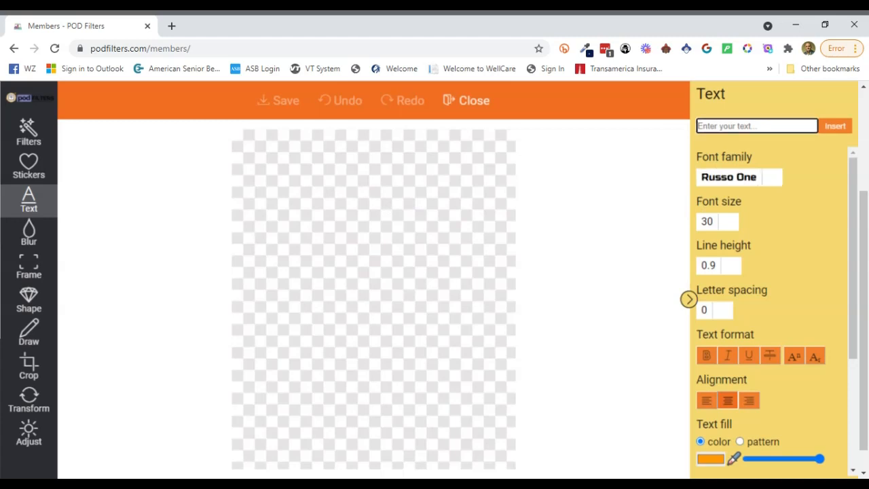
text(C)
key(BackSpace)
text(Mom)
Choose the Pacifico font for the text and insert it on the canvas.
click(760, 177)
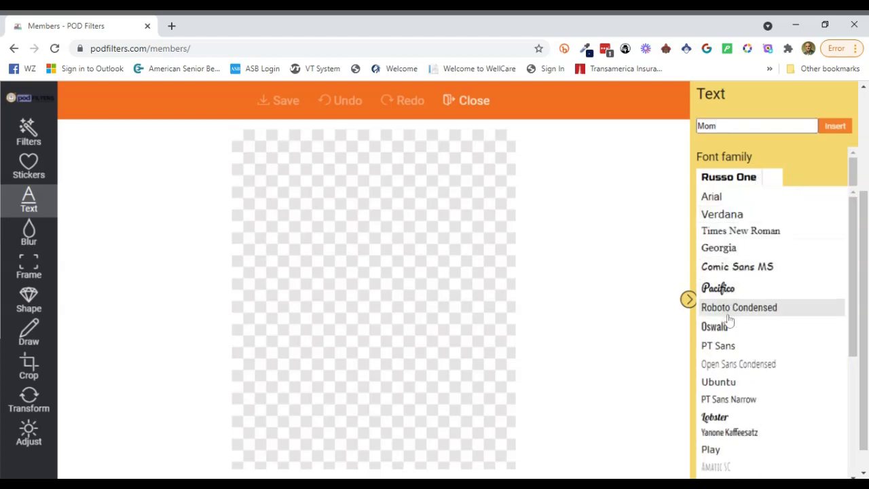
scroll(721, 417, down, 3)
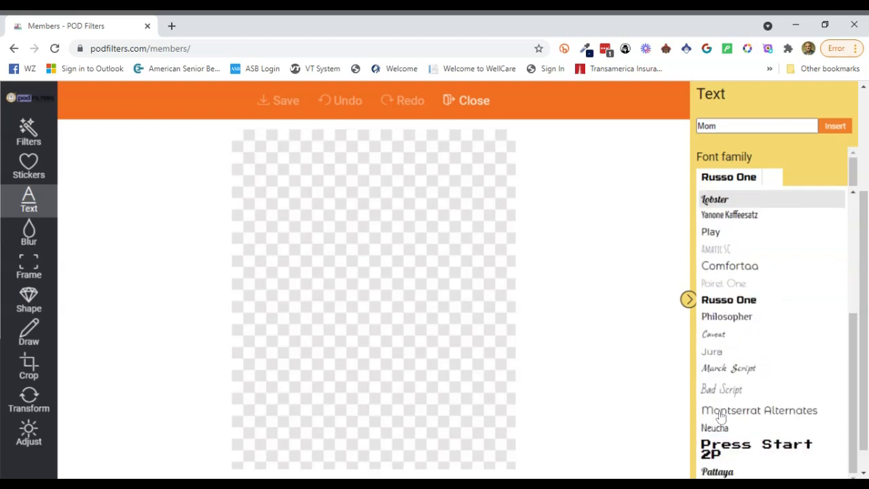
scroll(734, 355, up, 3)
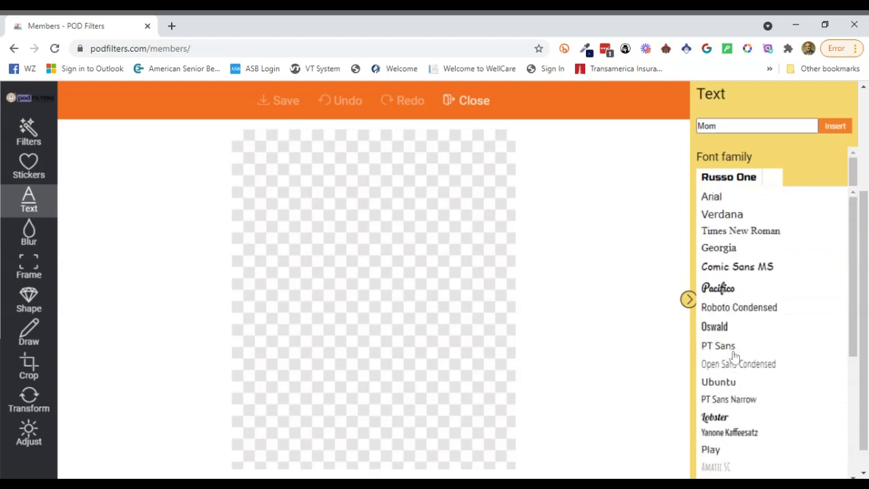
click(728, 289)
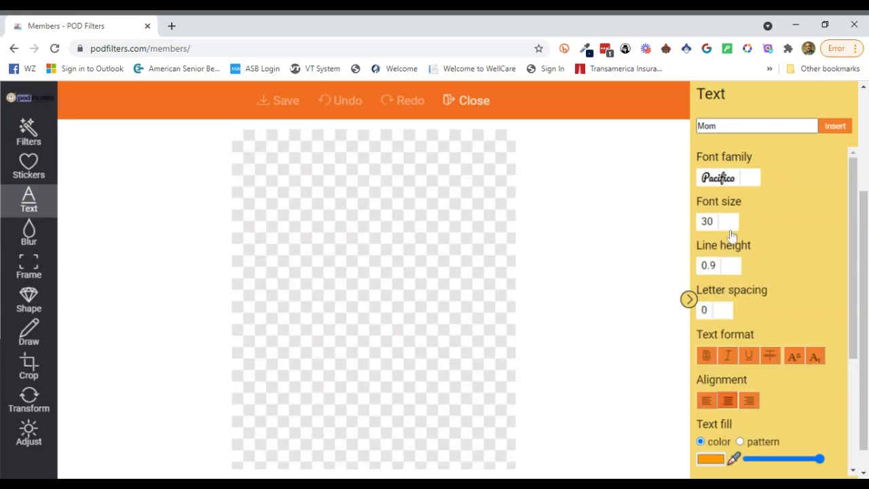
scroll(735, 300, down, 1)
scroll(734, 301, down, 3)
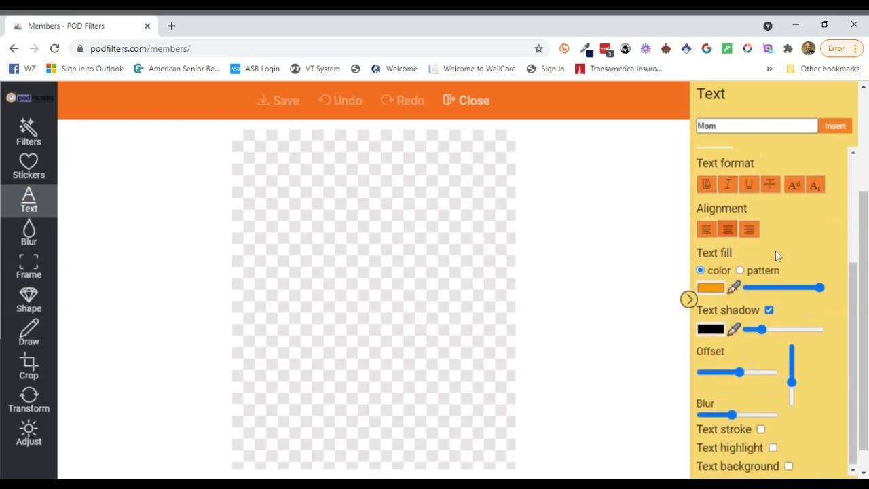
click(835, 126)
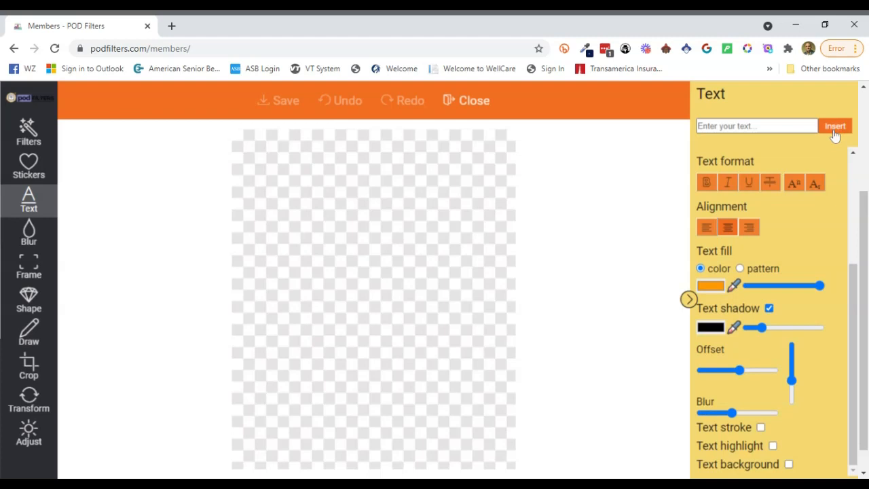
Enlarge the "Mom" text to about two thirds of the canvas width and center it in the upper half.
scroll(707, 277, up, 4)
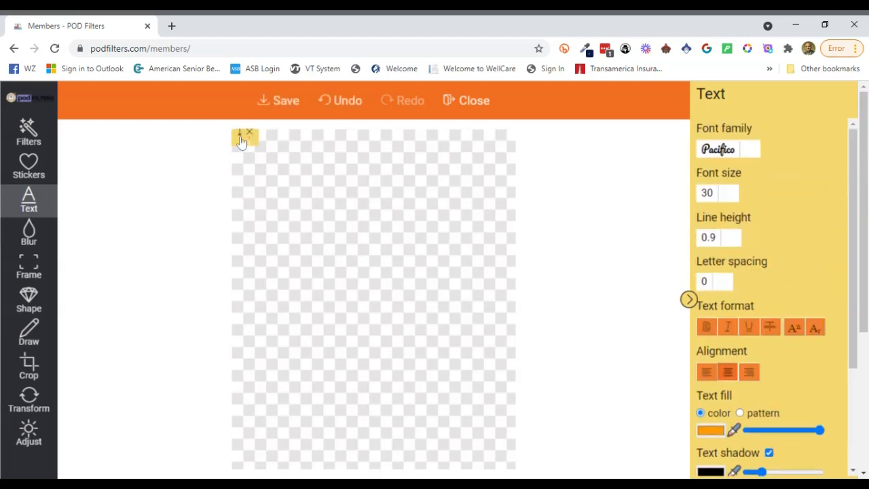
drag(258, 145, 276, 156)
drag(276, 156, 378, 202)
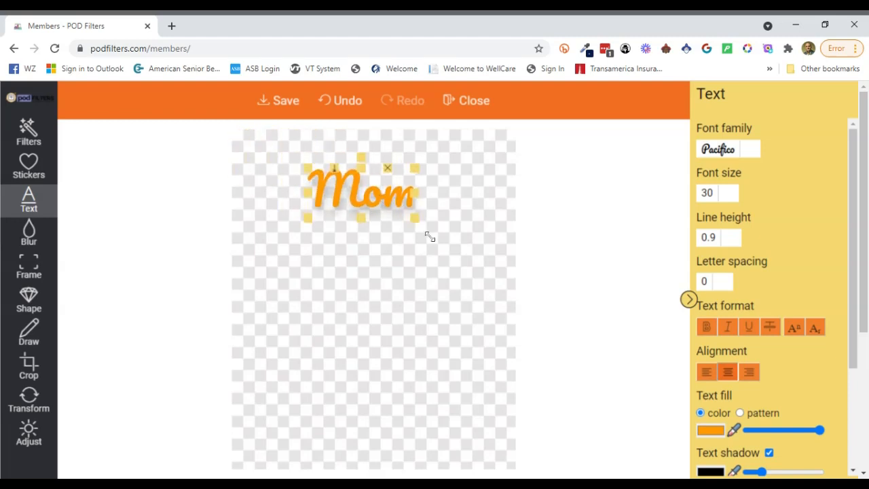
drag(430, 236, 473, 274)
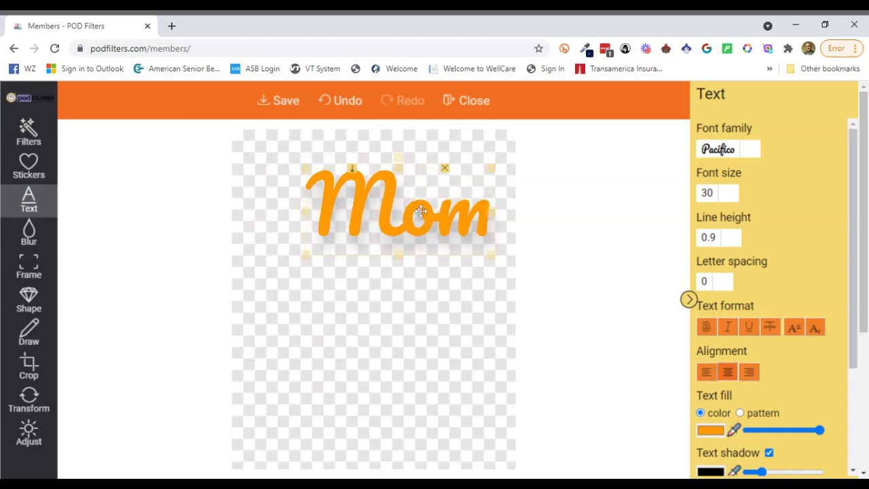
drag(421, 212, 387, 232)
Try the Bedge Grunge pattern as the fill of the "Mom" text and switch back to the color fill.
scroll(762, 240, down, 2)
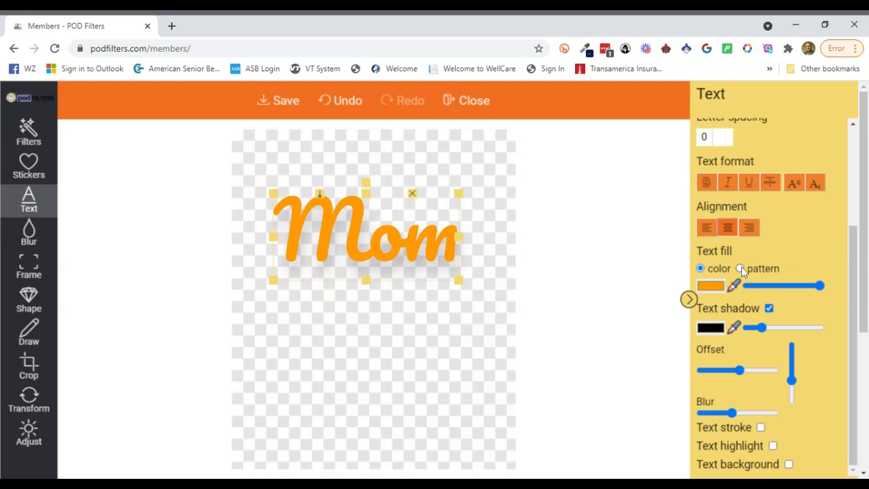
click(741, 269)
click(742, 288)
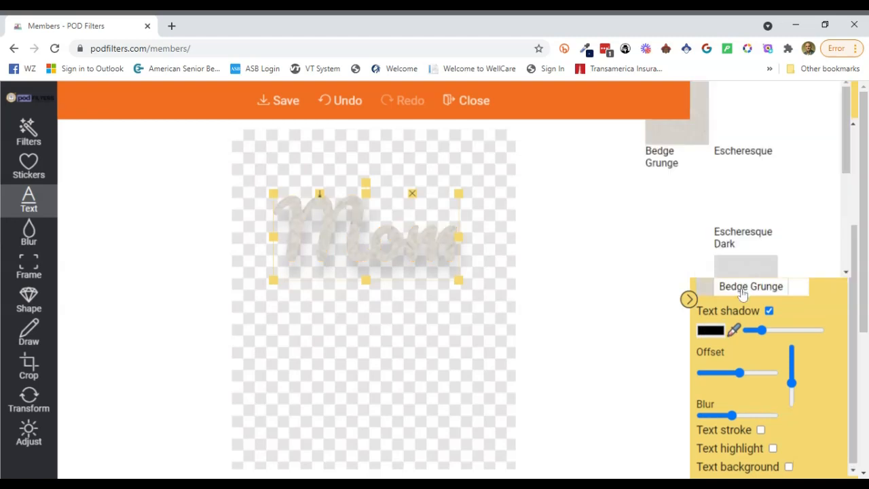
click(742, 287)
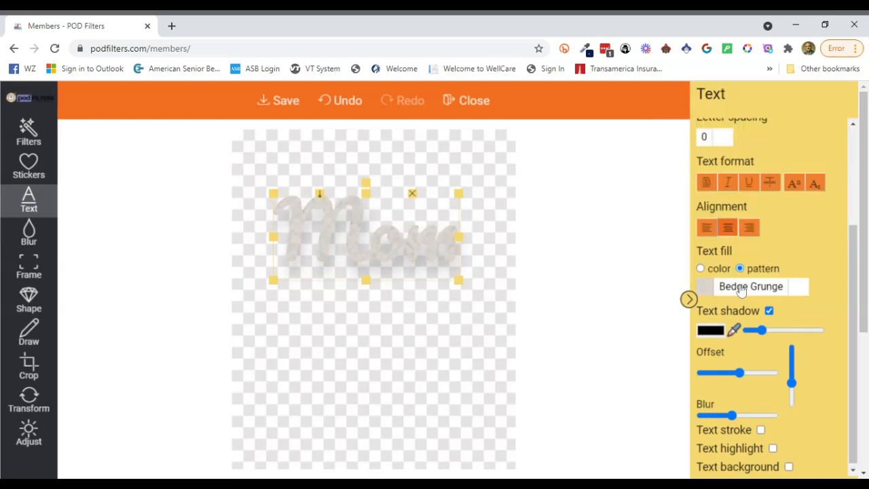
click(701, 269)
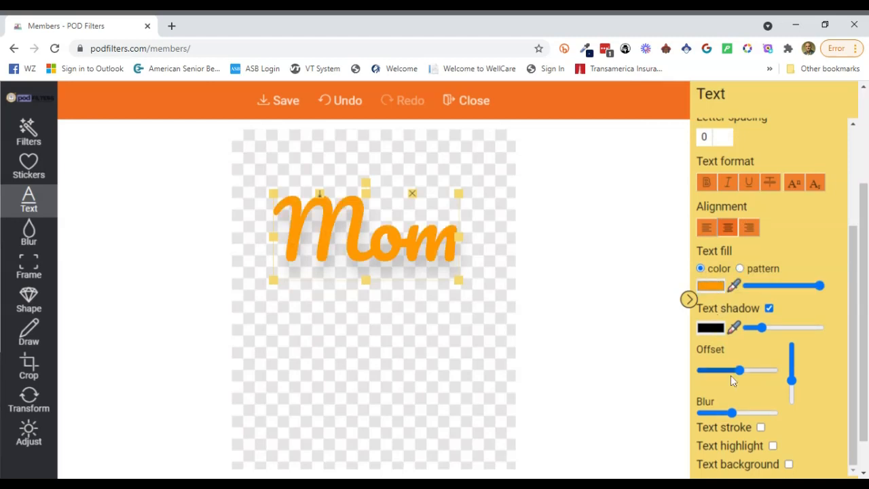
Add a thin purple stroke with slightly reduced opacity to the "Mom" text.
click(761, 428)
scroll(763, 429, down, 2)
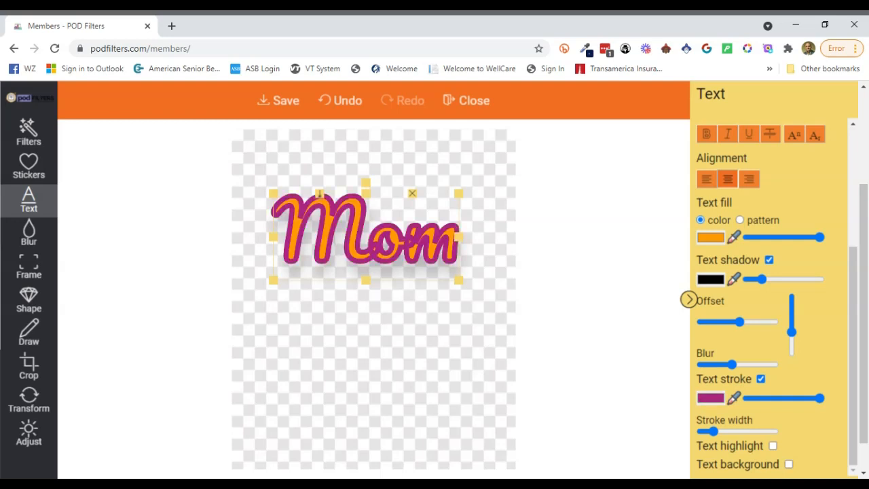
mouse_move(818, 398)
mouse_down()
mouse_move(776, 401)
mouse_move(823, 399)
mouse_move(798, 399)
mouse_up()
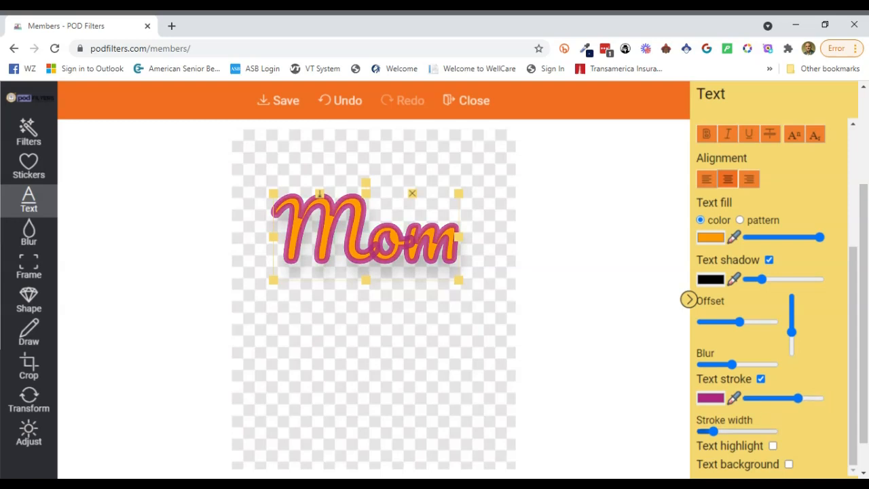
mouse_move(711, 432)
mouse_down()
mouse_move(727, 432)
mouse_move(710, 430)
mouse_up()
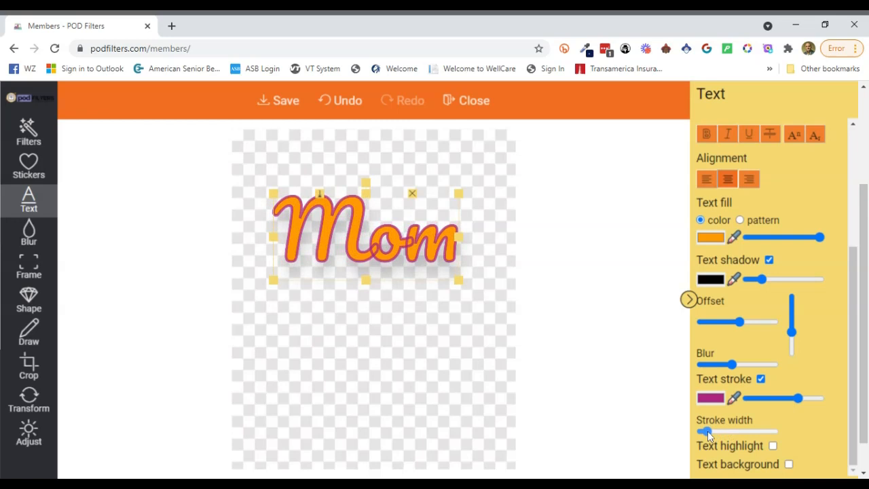
Make the stroke of the "Mom" text slightly more opaque and change the text fill color to dark blue.
drag(799, 398, 808, 398)
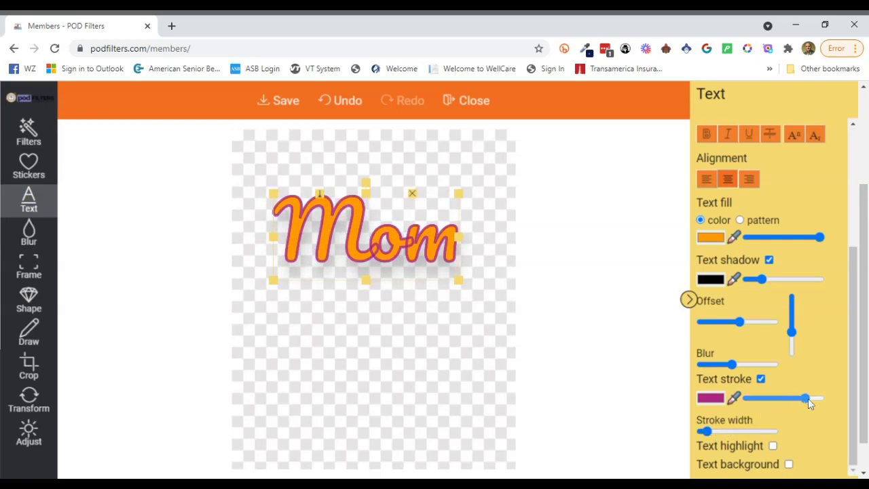
click(722, 250)
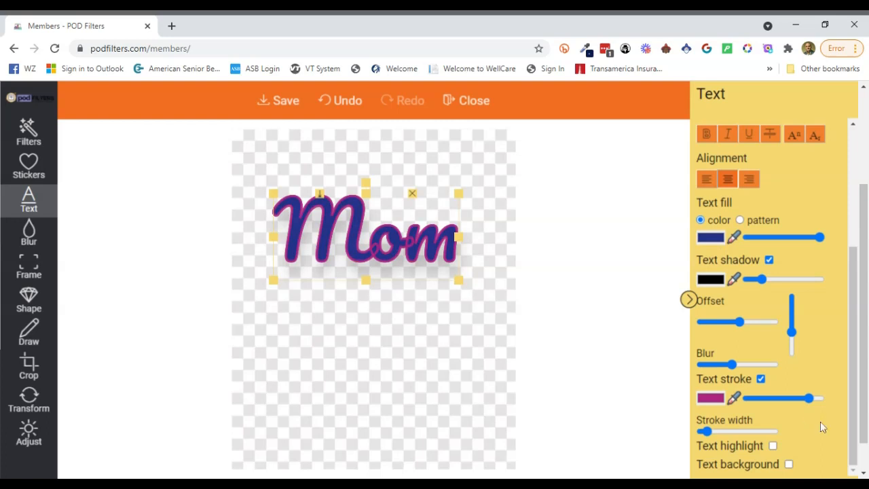
drag(706, 431, 707, 431)
Try the text highlight and the text background on "Mom" and turn both off again.
click(773, 445)
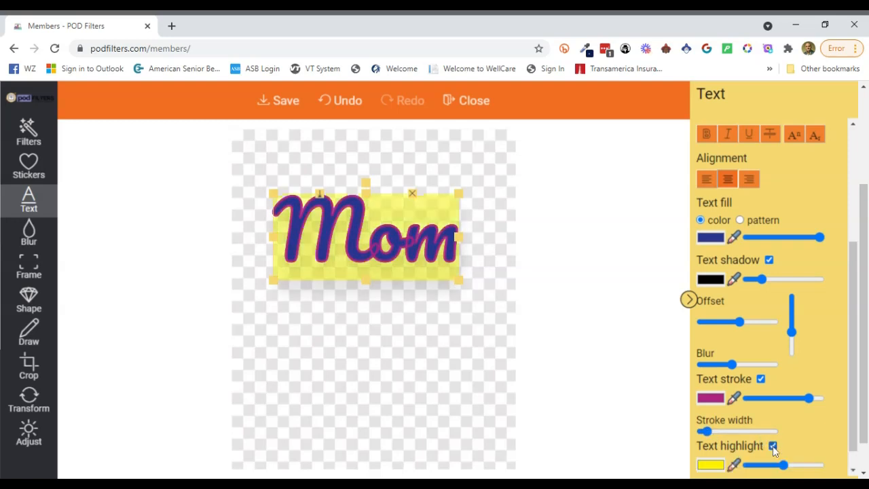
click(773, 447)
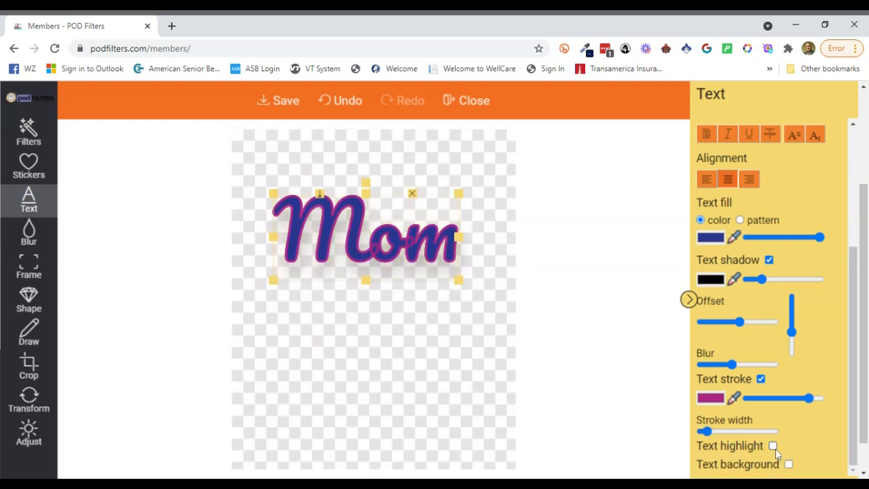
click(789, 465)
click(789, 465)
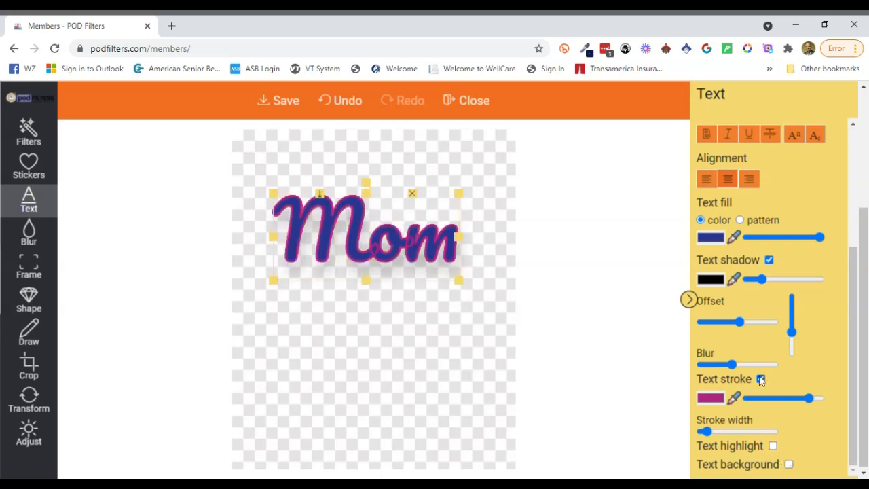
Slightly reduce the blur of the shadow on the "Mom" text.
mouse_move(732, 365)
mouse_down()
mouse_move(762, 365)
mouse_move(730, 371)
mouse_up()
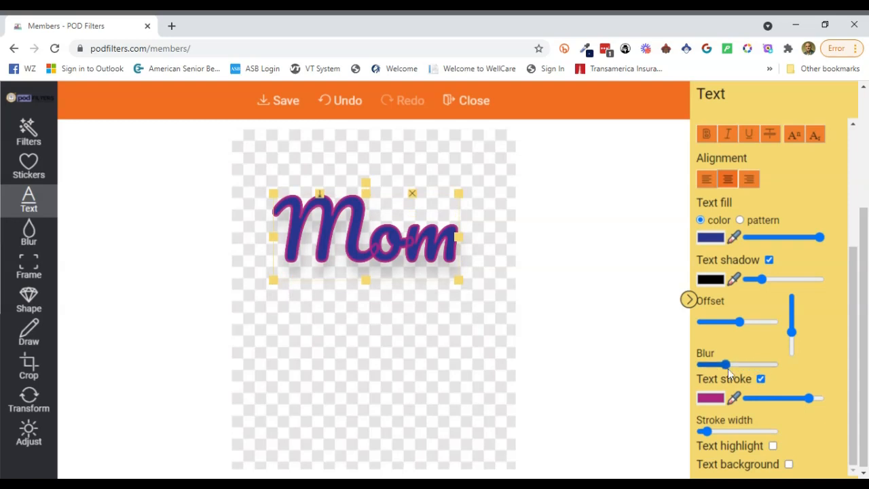
scroll(738, 356, up, 2)
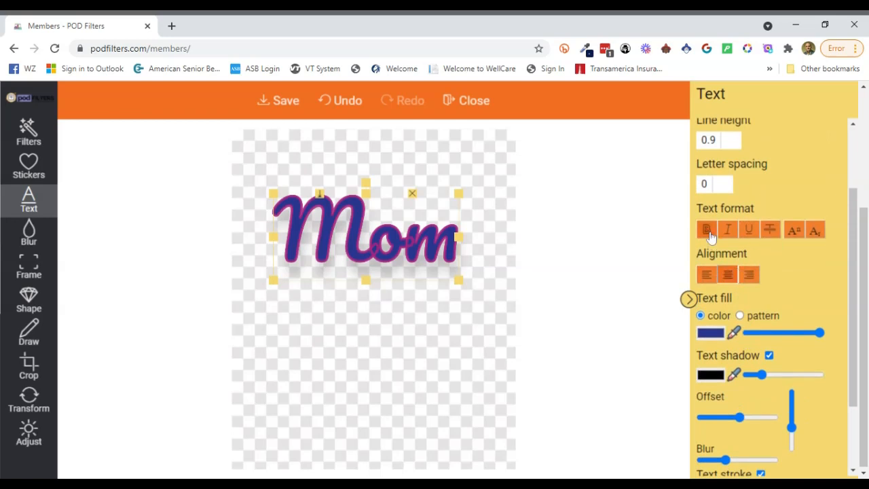
scroll(717, 234, up, 1)
scroll(688, 298, up, 3)
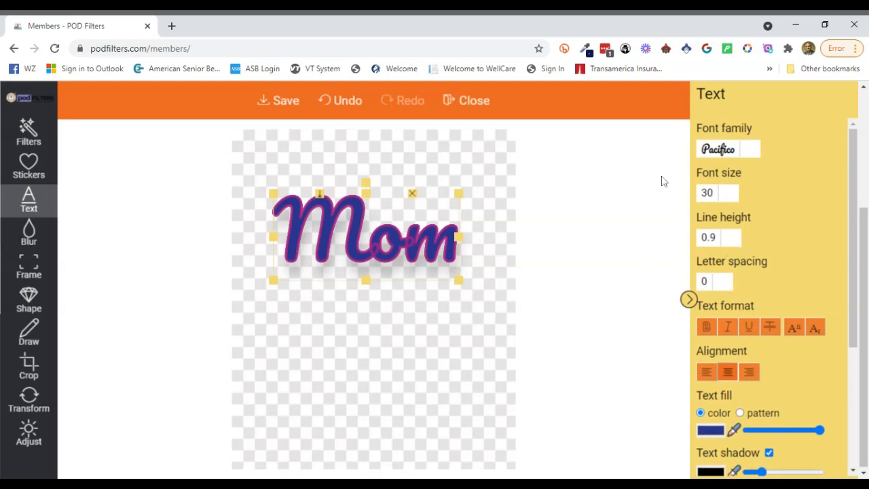
Insert a separate text "Best" on the canvas in the Comic Sans MS font.
click(426, 332)
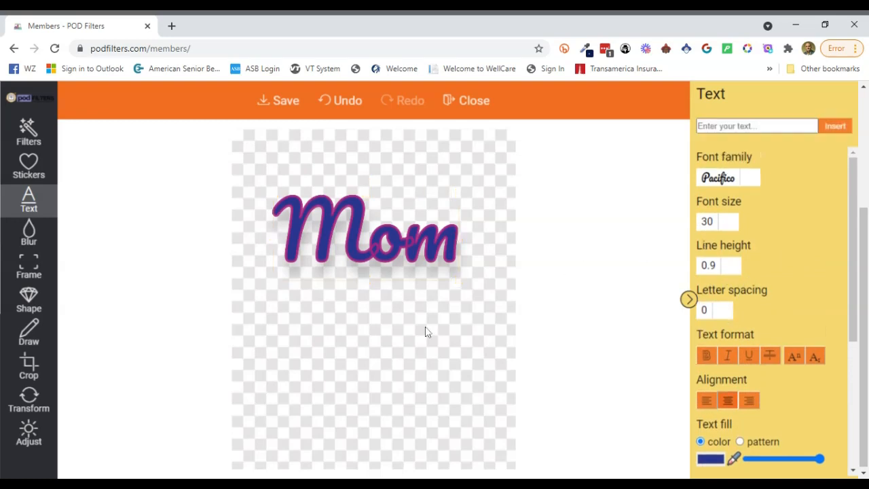
click(756, 126)
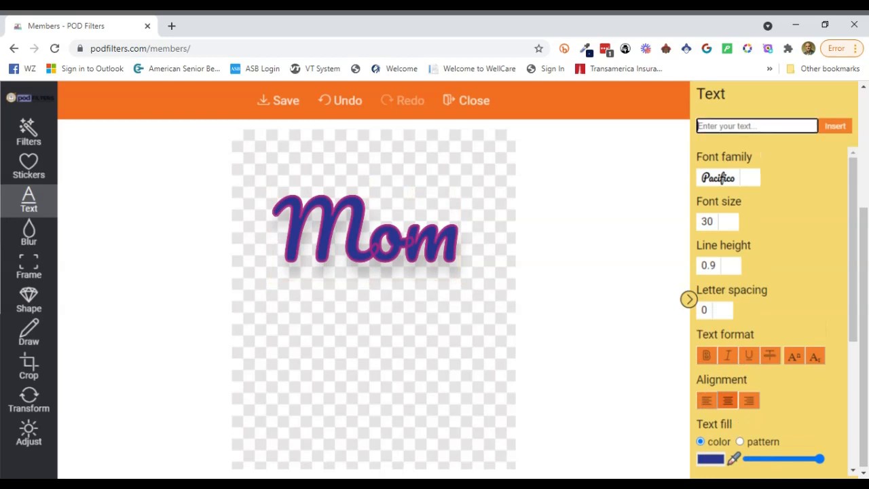
text(Best)
click(750, 176)
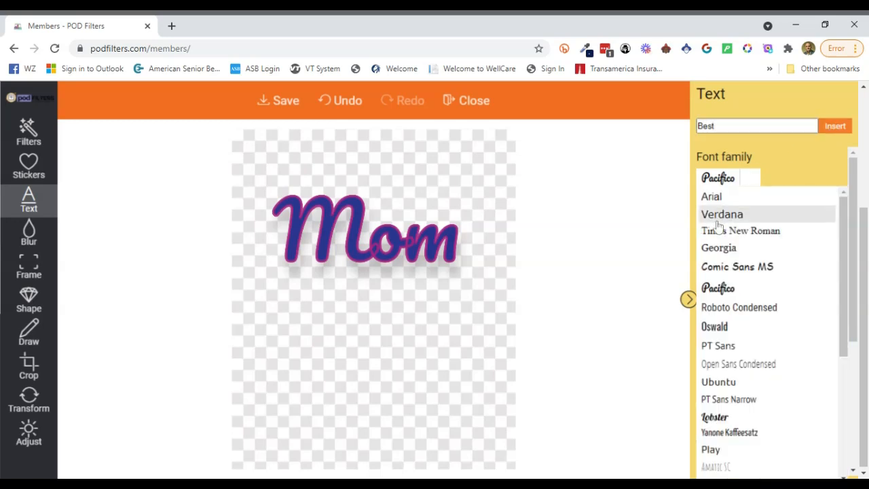
click(721, 267)
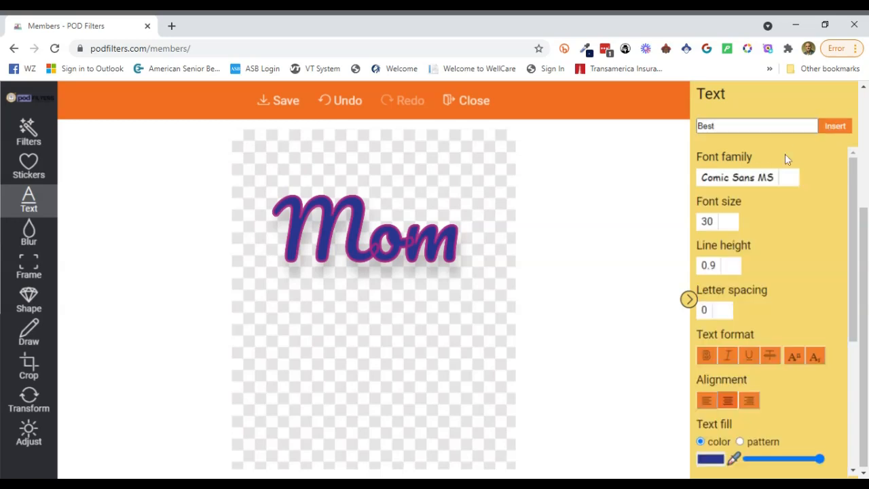
click(837, 126)
Move "Mom" down to the middle of the canvas, and enlarge "Best" to about half the canvas width, centered above it.
drag(355, 217, 354, 271)
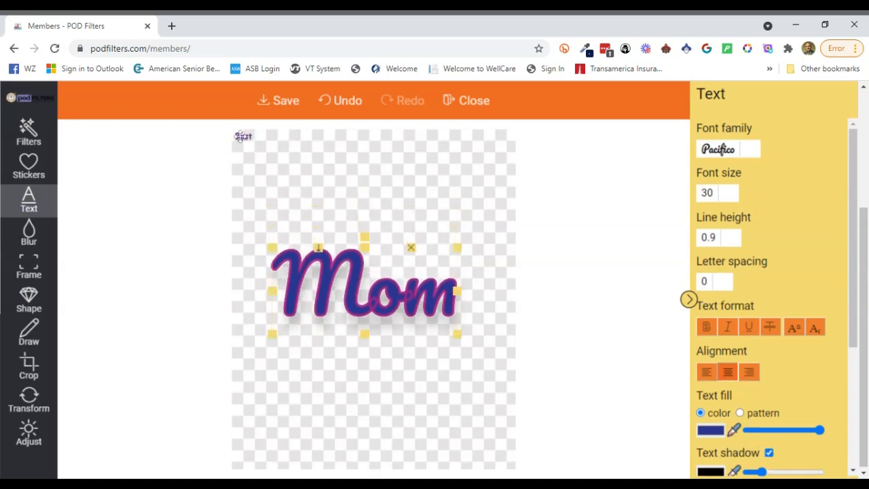
click(241, 137)
drag(256, 144, 377, 206)
drag(278, 161, 352, 201)
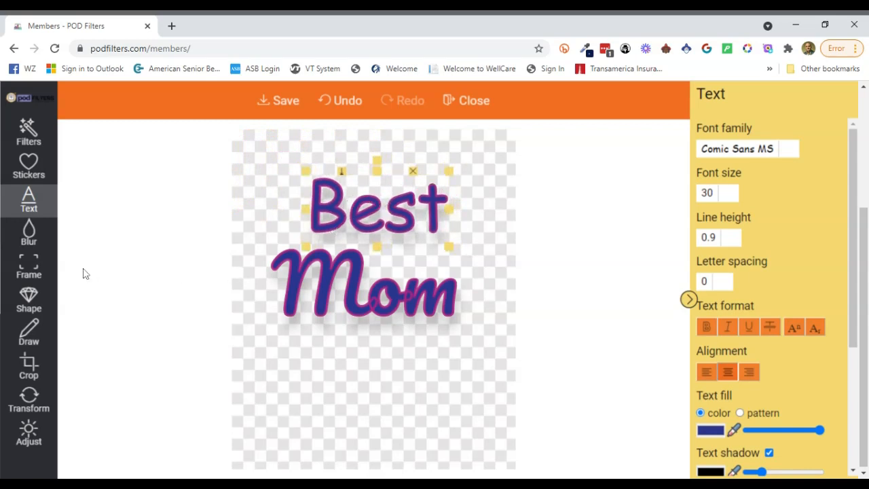
Look through the available stickers, shapes, free drawing options, transform commands and image adjustments.
click(28, 166)
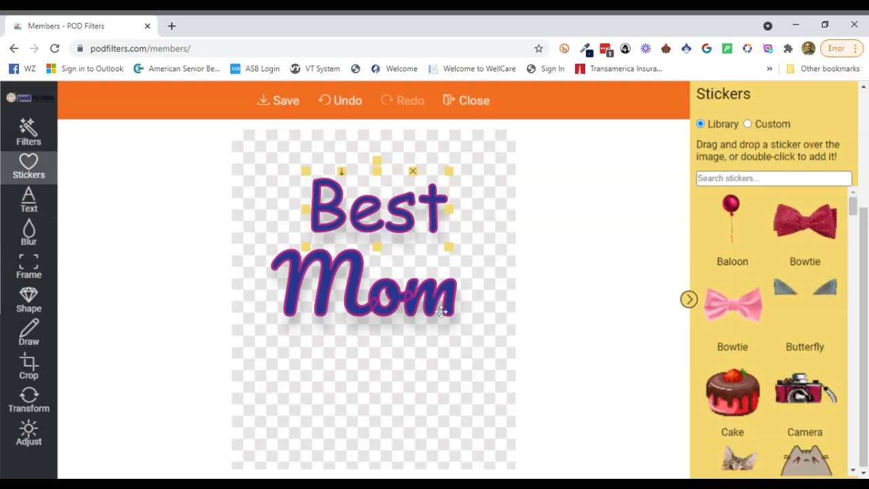
scroll(732, 392, down, 3)
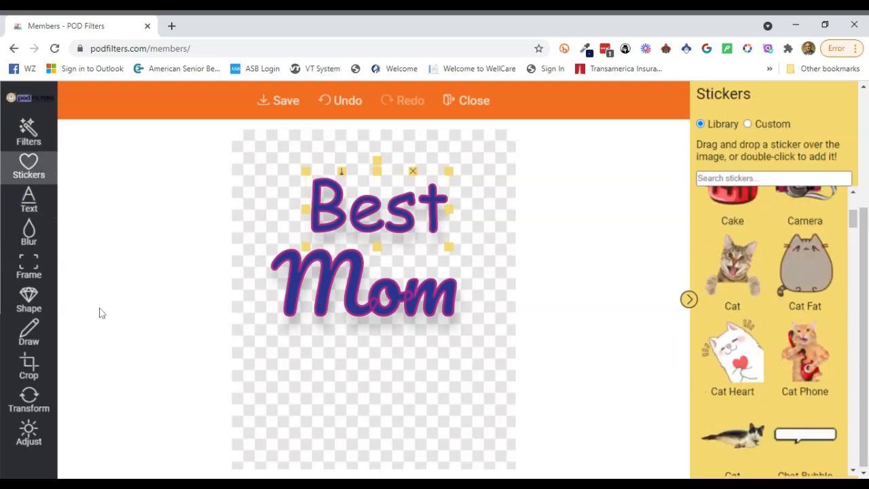
click(36, 301)
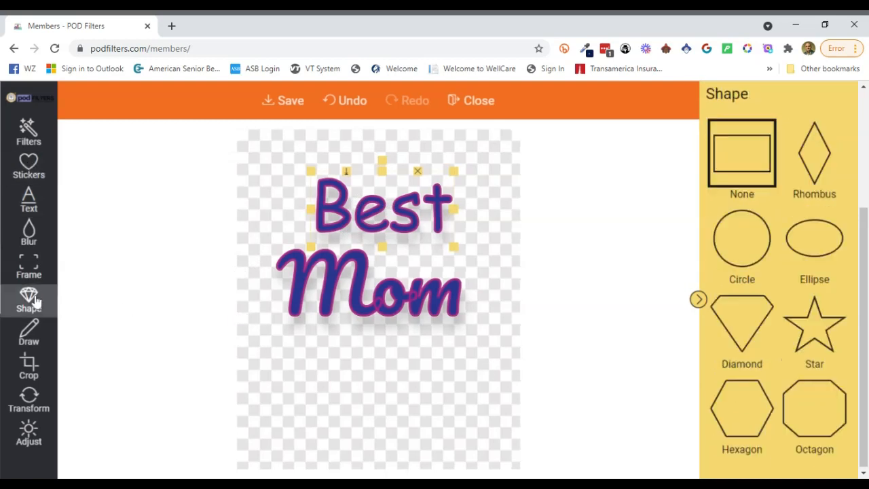
click(34, 332)
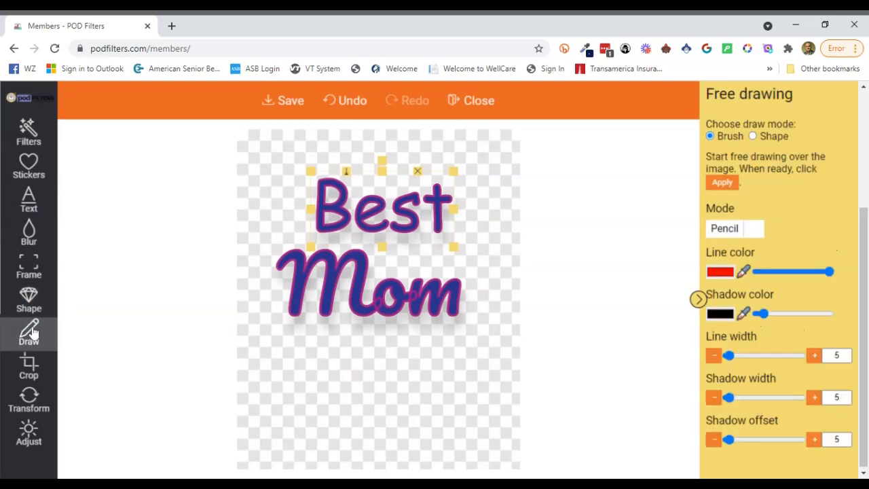
click(29, 399)
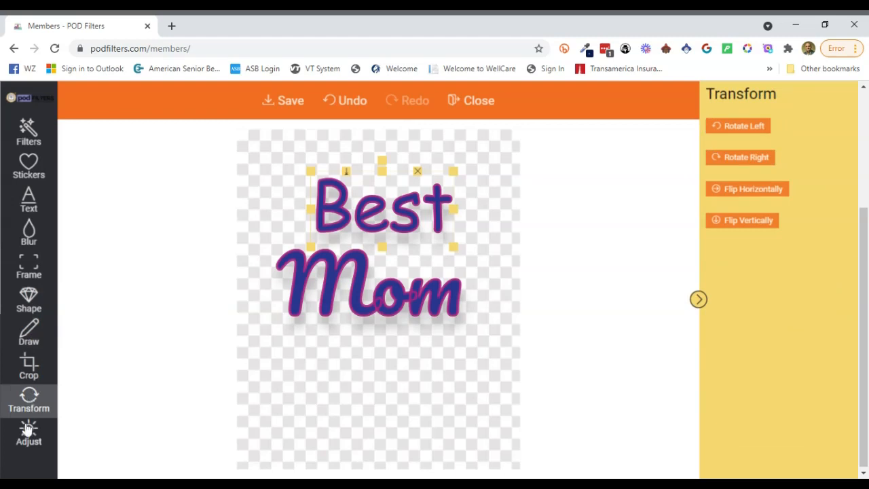
click(29, 432)
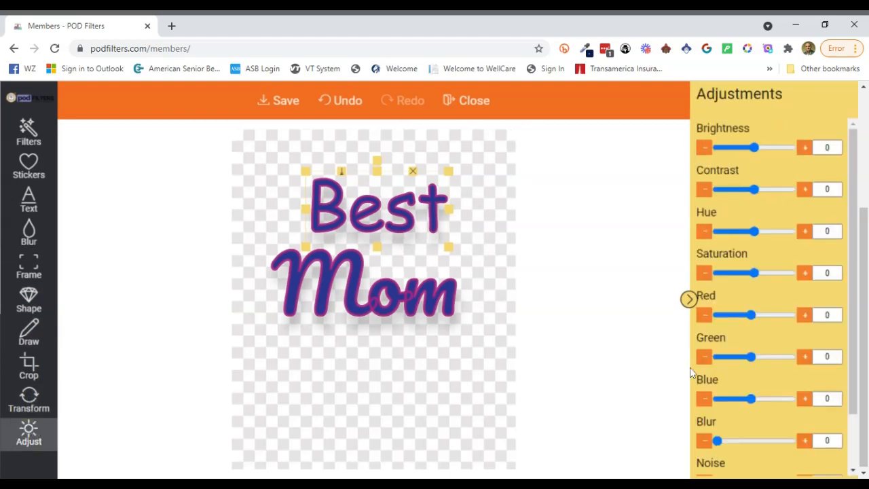
scroll(744, 348, down, 2)
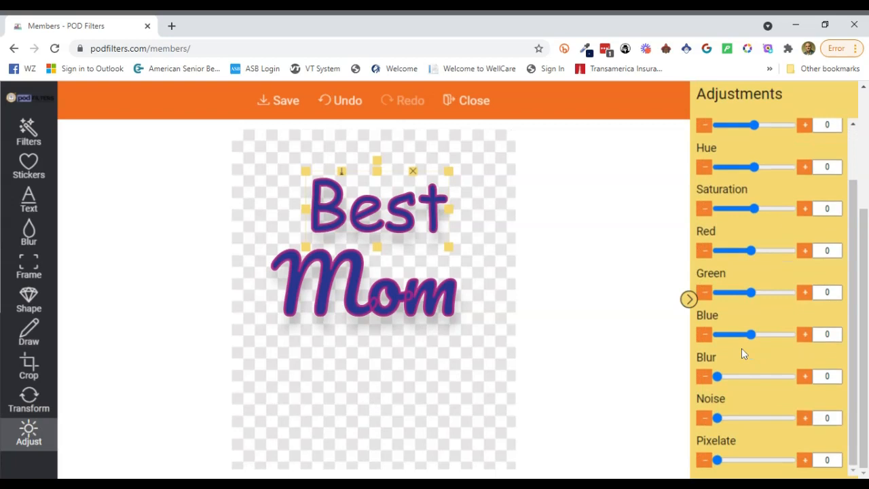
scroll(741, 348, up, 1)
scroll(743, 366, down, 1)
Lower "Best" slightly toward "Mom", and save the design and open the downloaded PNG.
drag(372, 215, 372, 221)
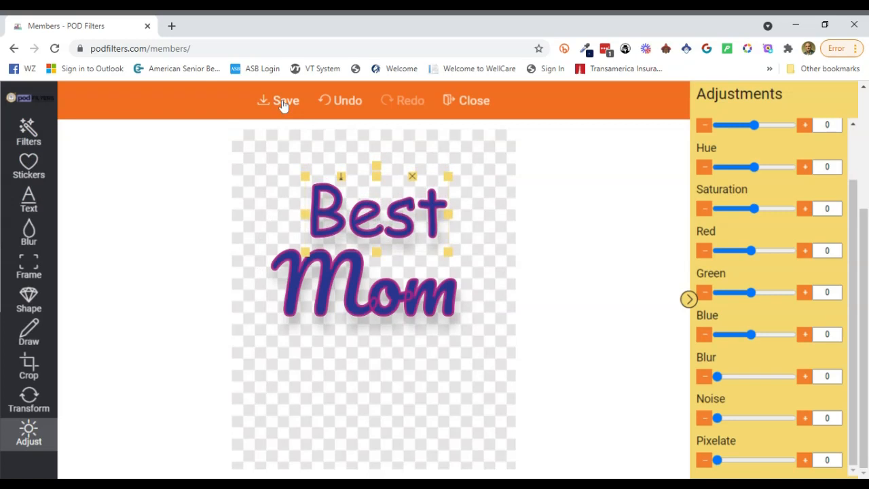
click(283, 102)
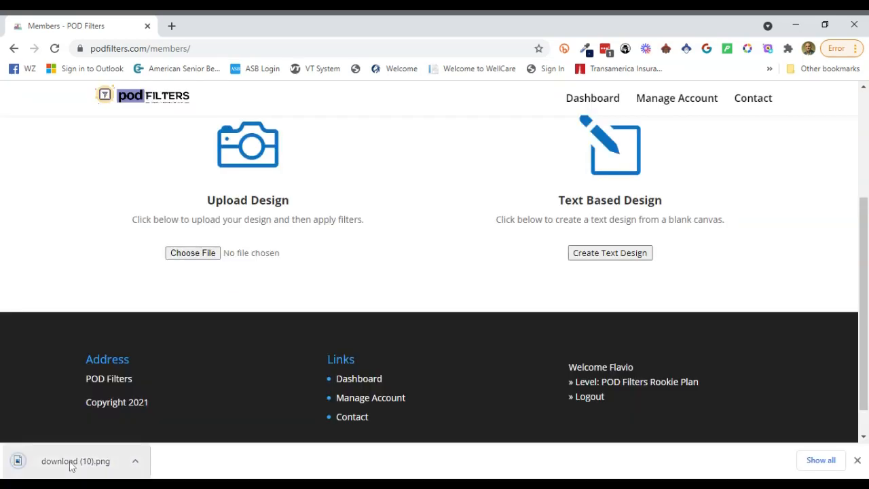
click(82, 463)
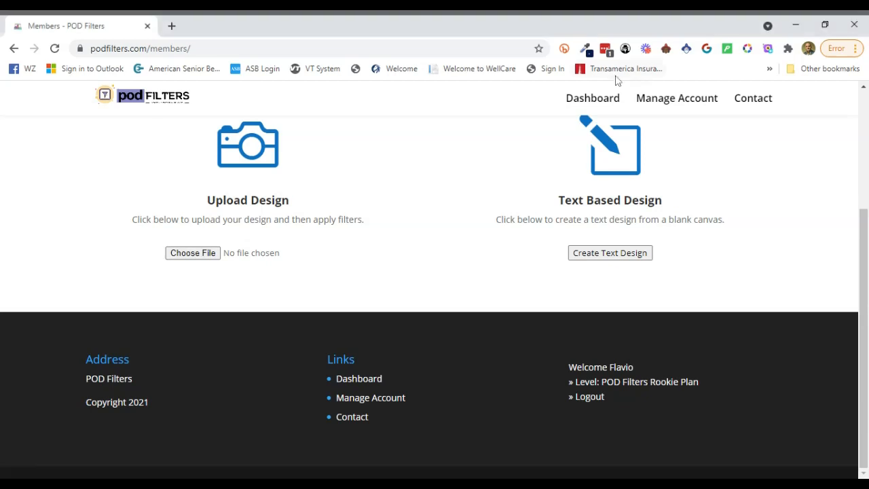
Review the members dashboard, including the remaining monthly downloads and the upload and text-based design options.
scroll(423, 279, up, 3)
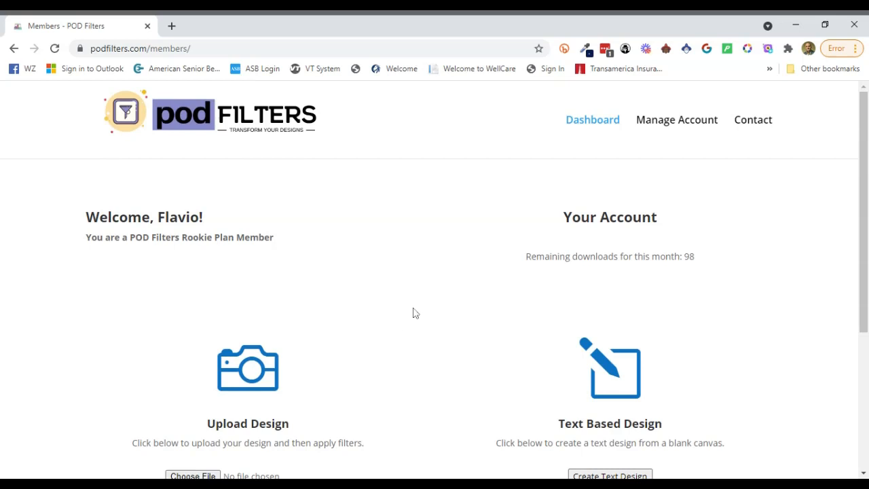
scroll(415, 313, down, 2)
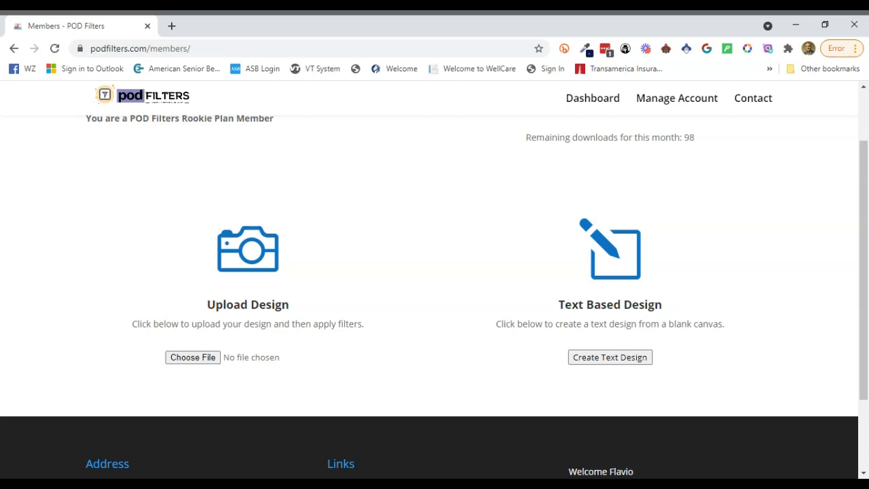
scroll(326, 333, down, 1)
scroll(349, 310, up, 1)
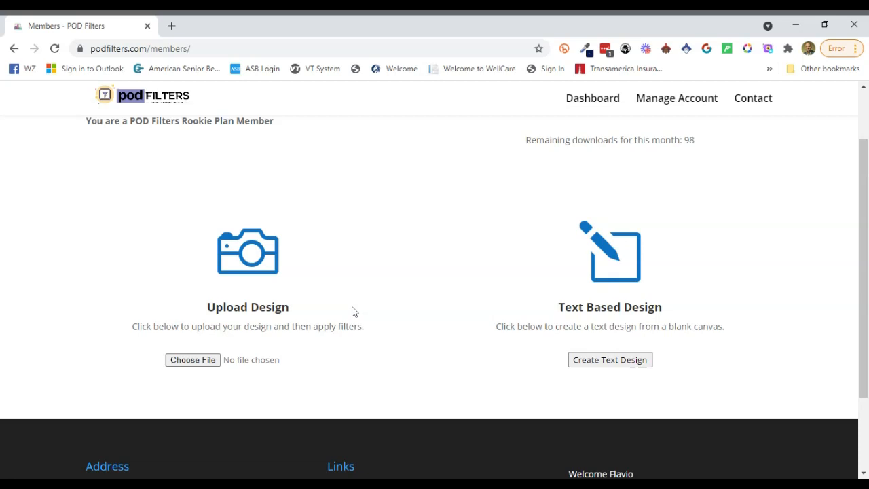
scroll(352, 312, up, 2)
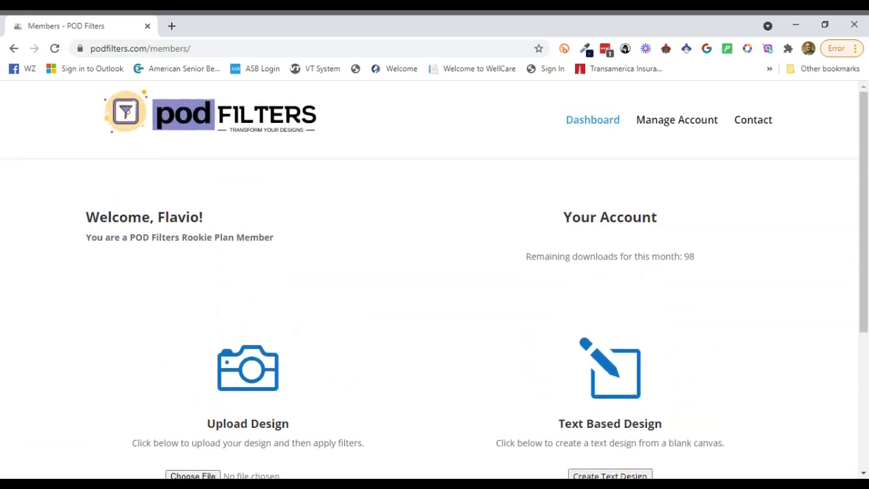
scroll(384, 300, down, 2)
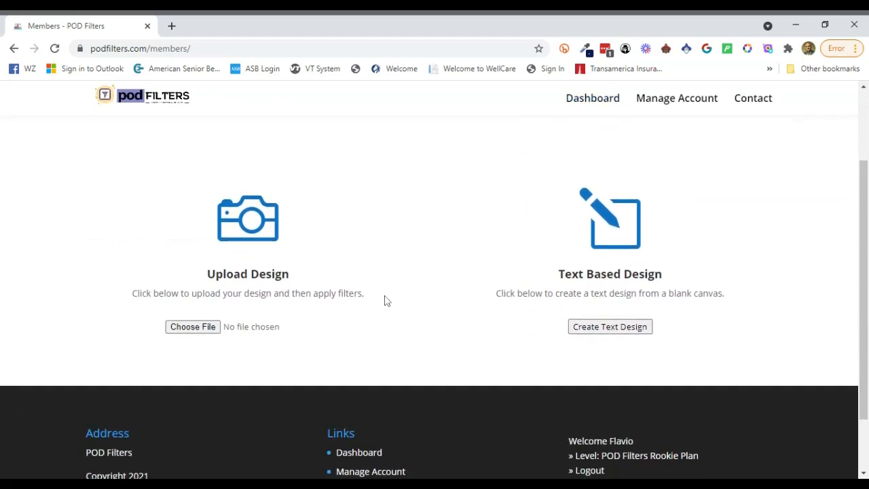
scroll(385, 301, down, 1)
scroll(384, 300, up, 3)
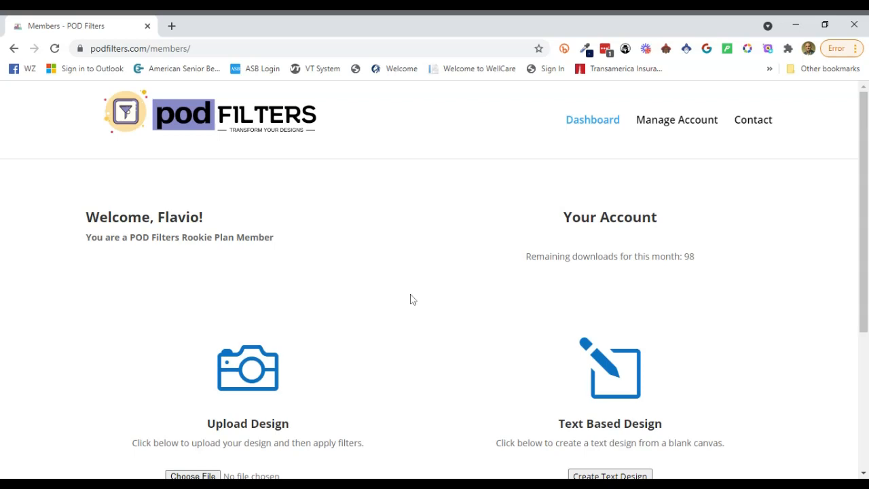
scroll(411, 298, down, 2)
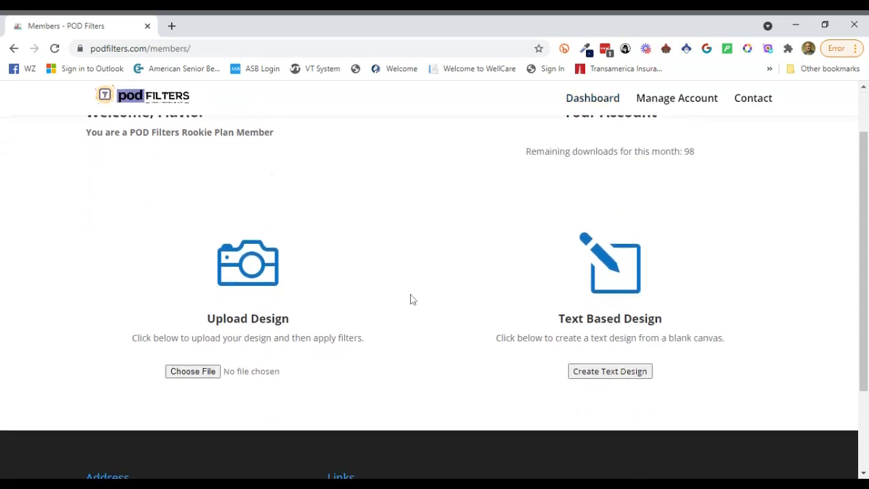
scroll(411, 299, up, 2)
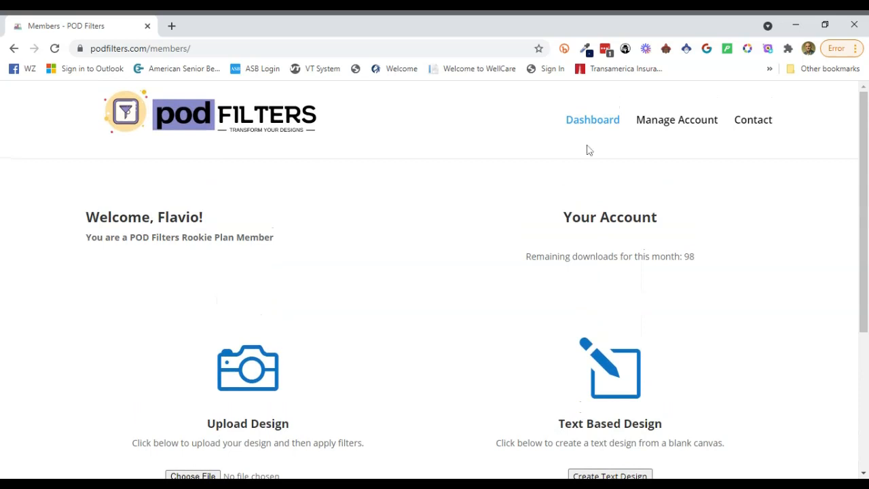